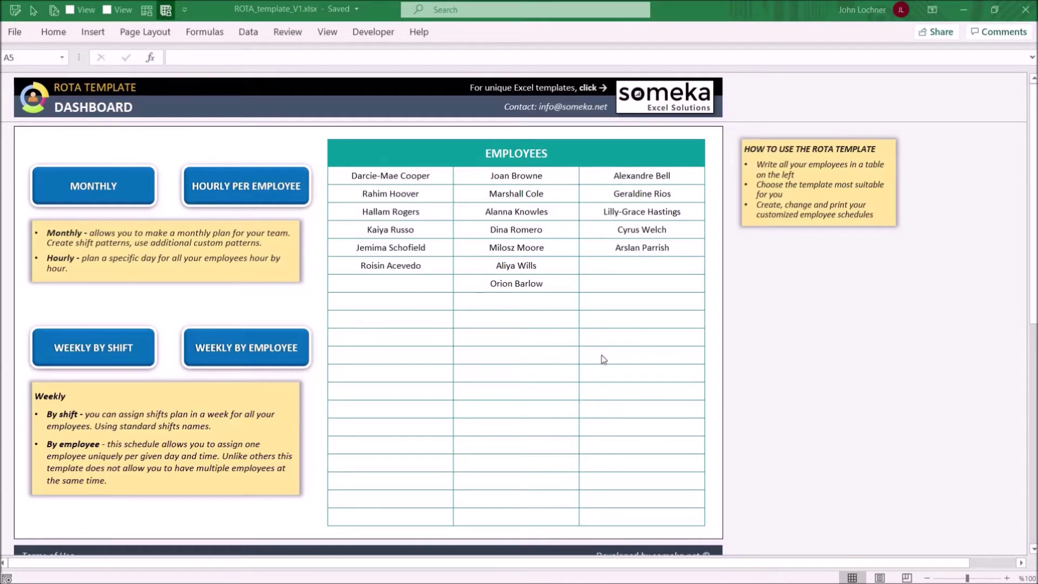
Step: Enter a 19th employee's name in G14, fixing the typo, then open Weekly By Employee
left_click(398, 287)
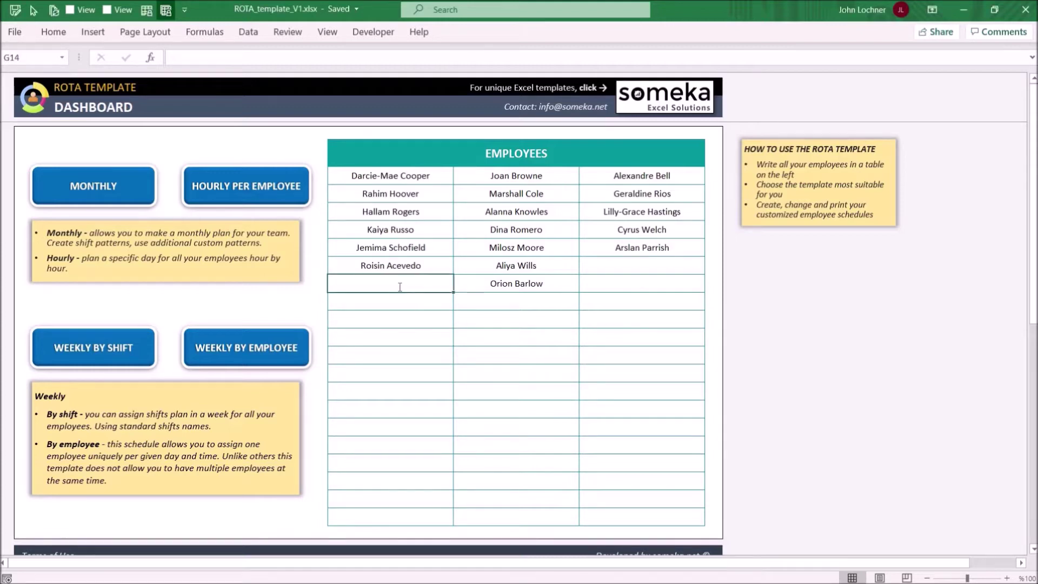
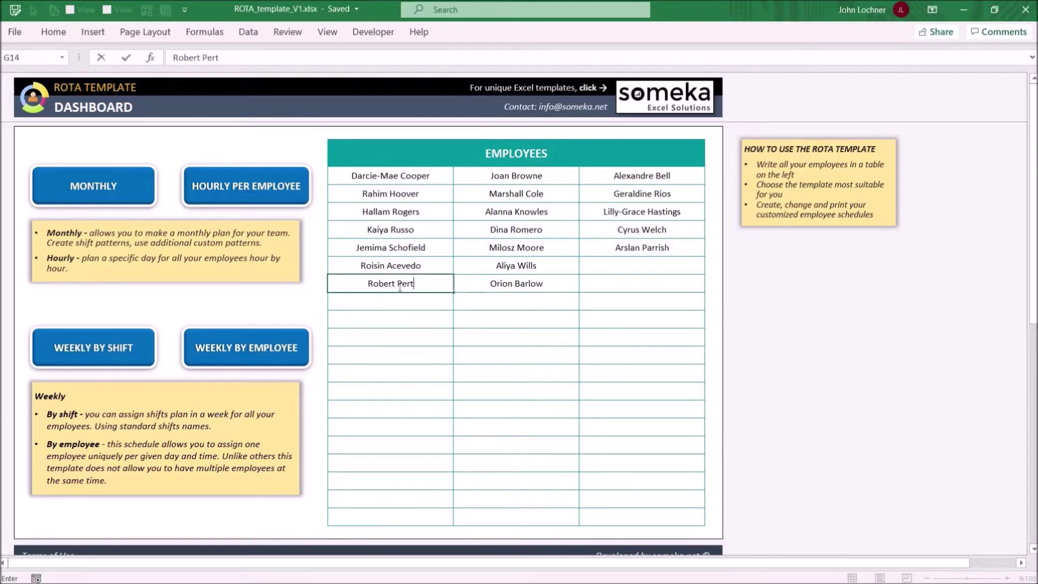
key("Return")
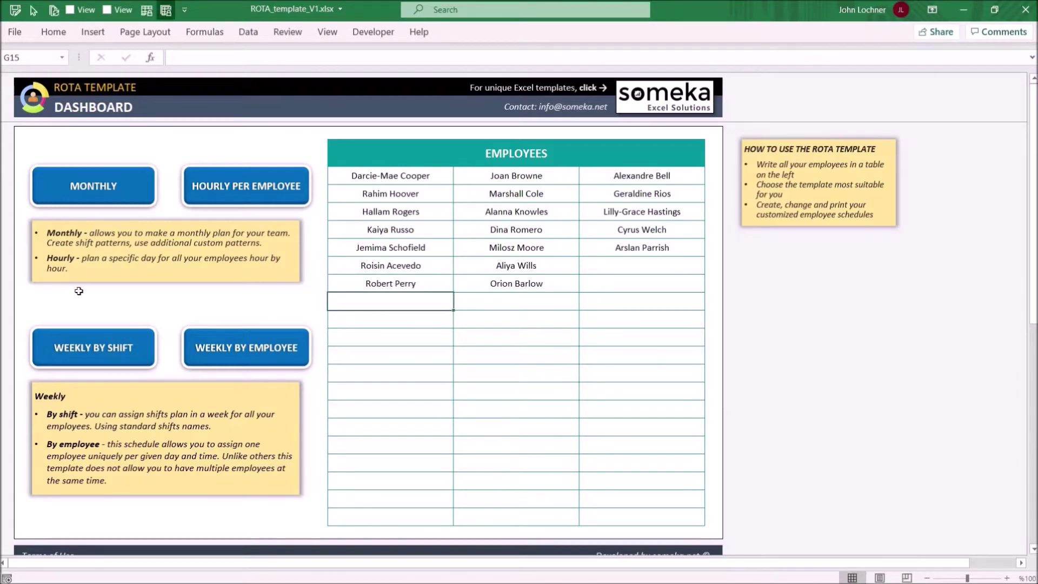
left_click(271, 368)
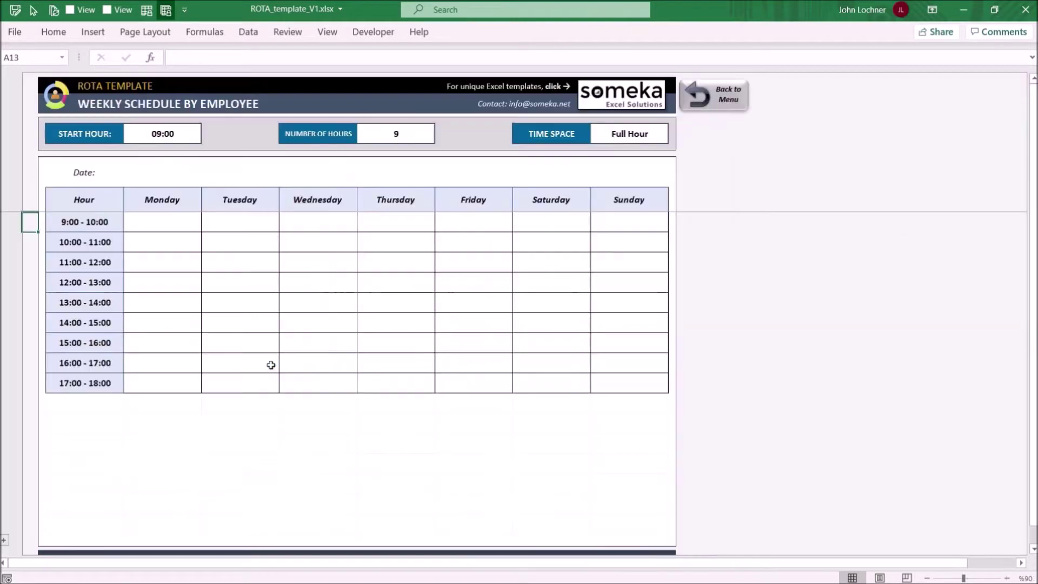
Step: Set the weekly schedule's Start Hour to 8:00 and Number of Hours to 10
left_click(162, 134)
left_click(399, 134)
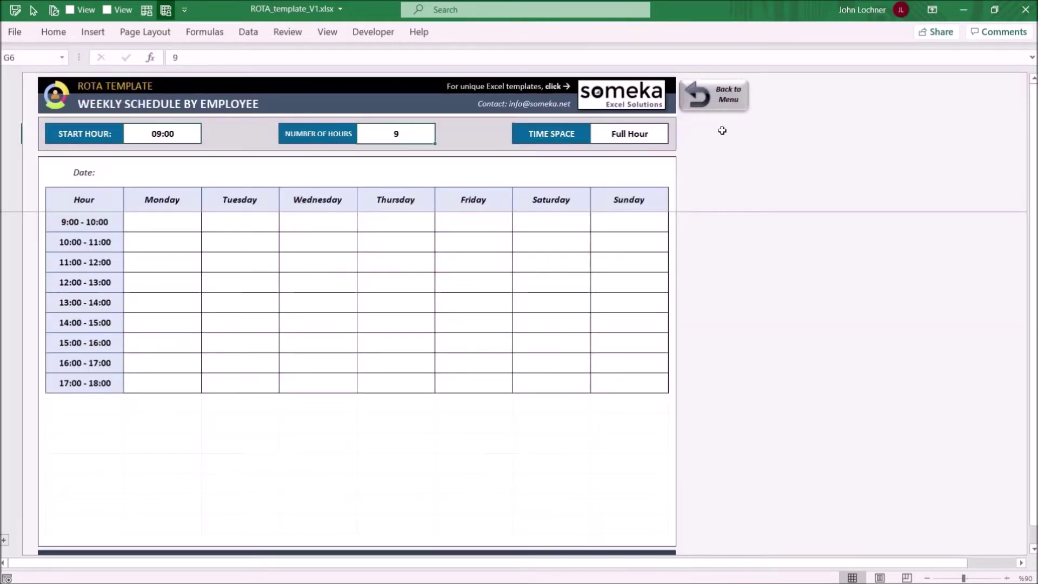
left_click(629, 133)
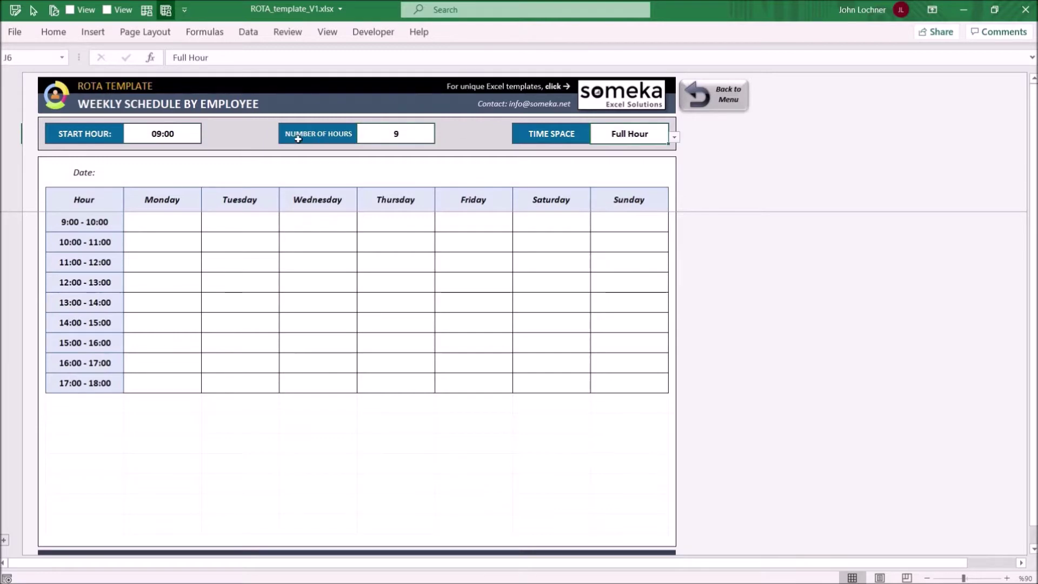
left_click(199, 135)
type("8:00")
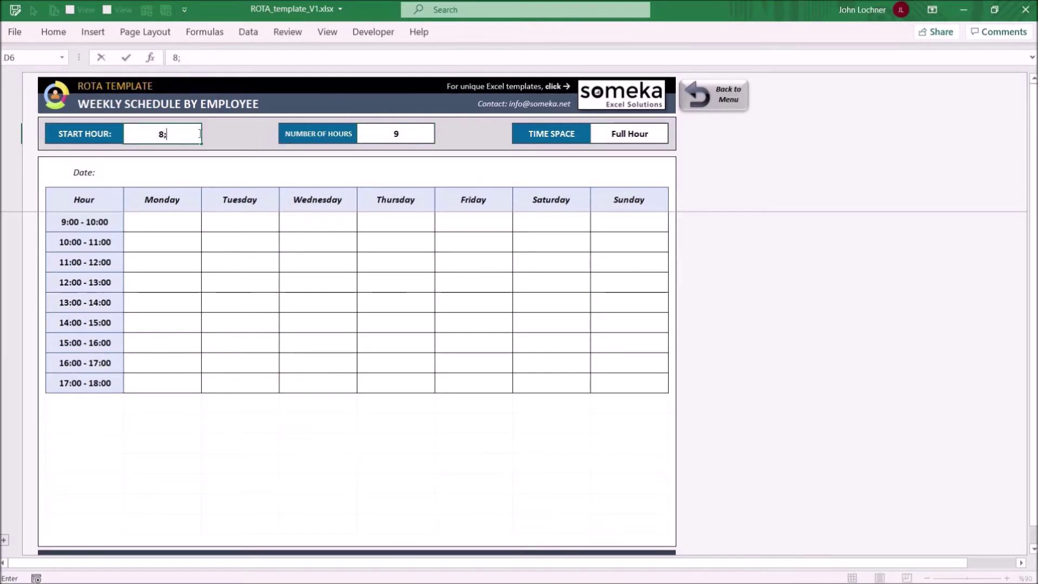
left_click(409, 136)
type("10")
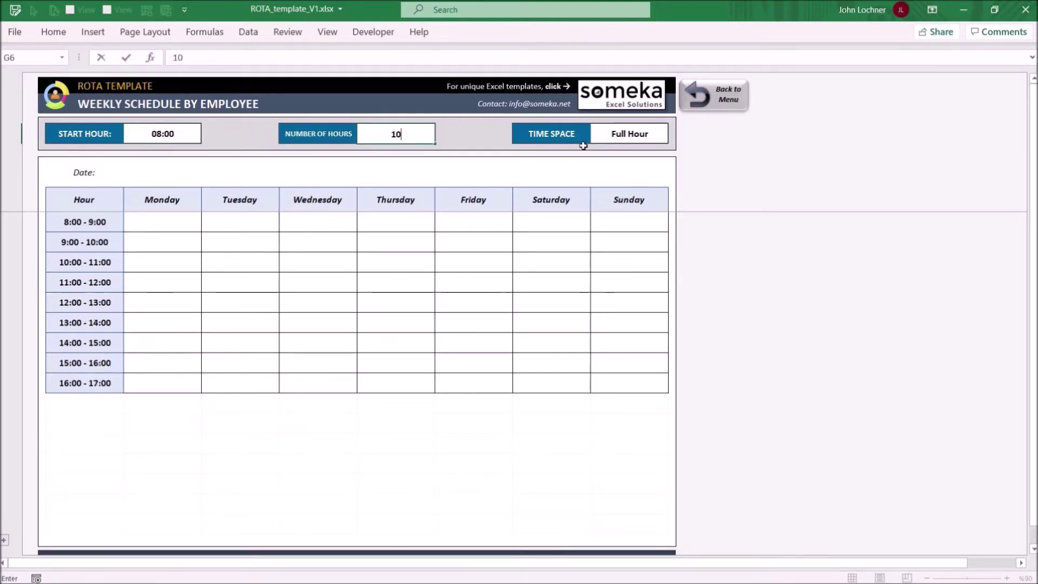
left_click(609, 134)
Step: Choose 30-minute Time Space and expand the hidden 8:00–18:00 time rows
left_click(674, 138)
left_click(651, 155)
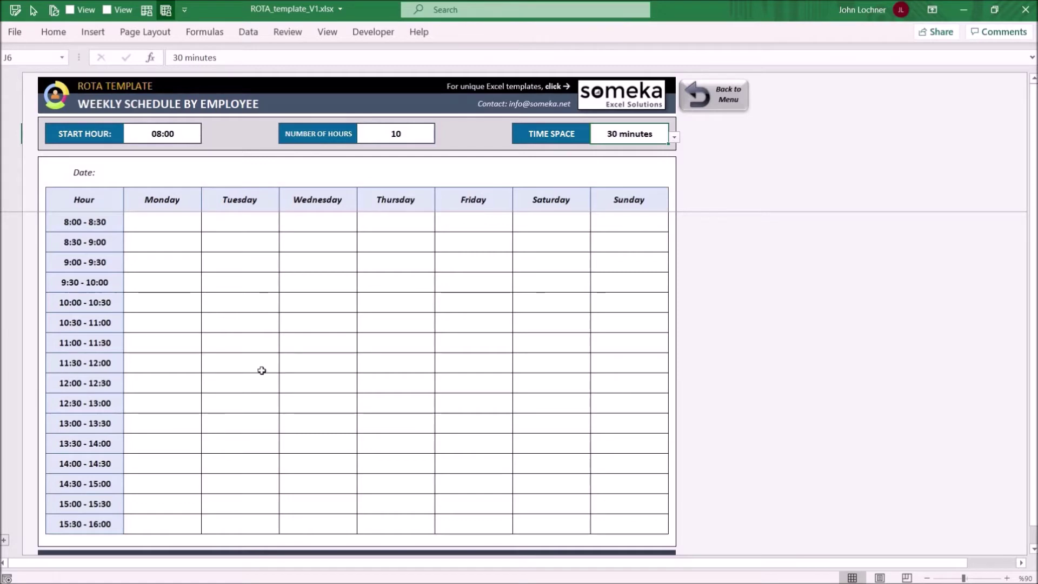
scroll(207, 381, "down", 3)
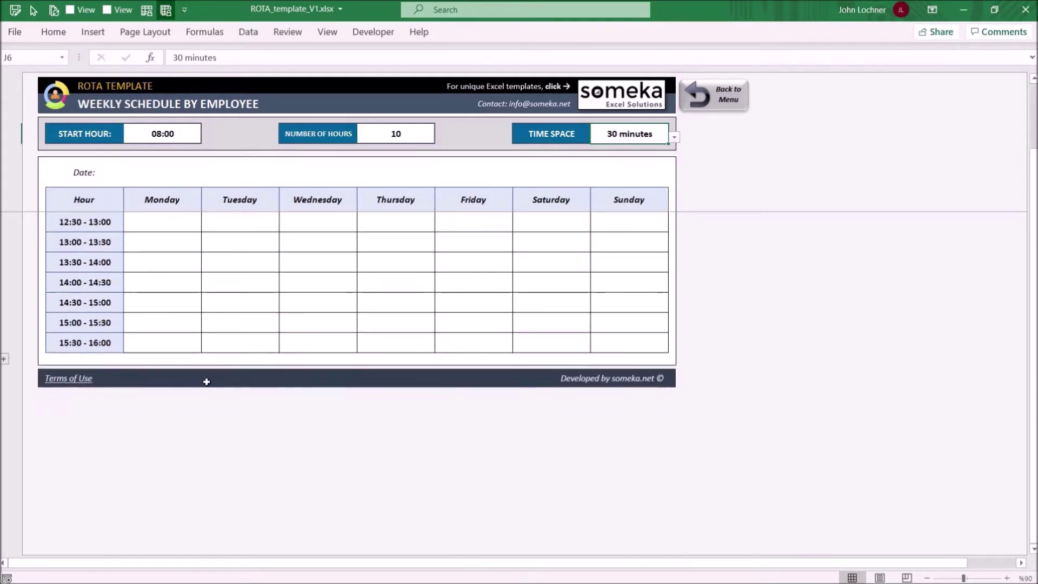
left_click(4, 359)
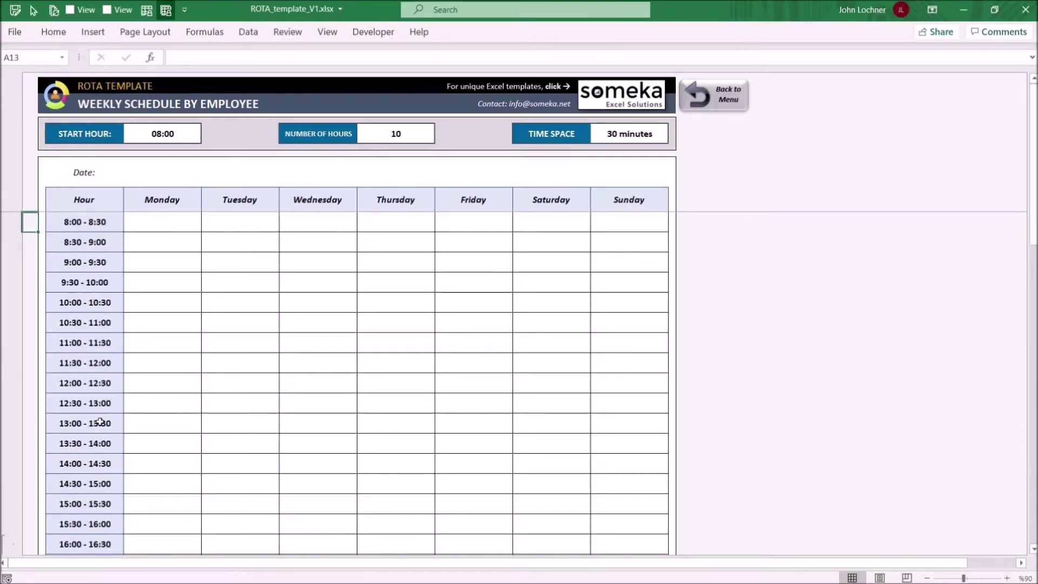
Step: Put the first employee in D13 and D14 (Monday 8:00–9:00), then return to the dashboard
left_click(196, 225)
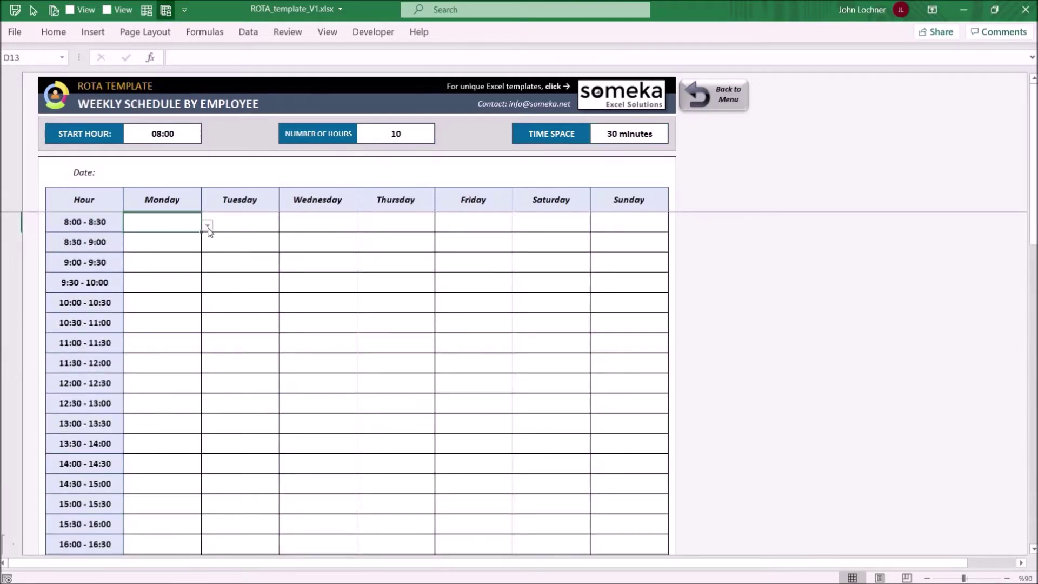
left_click(207, 225)
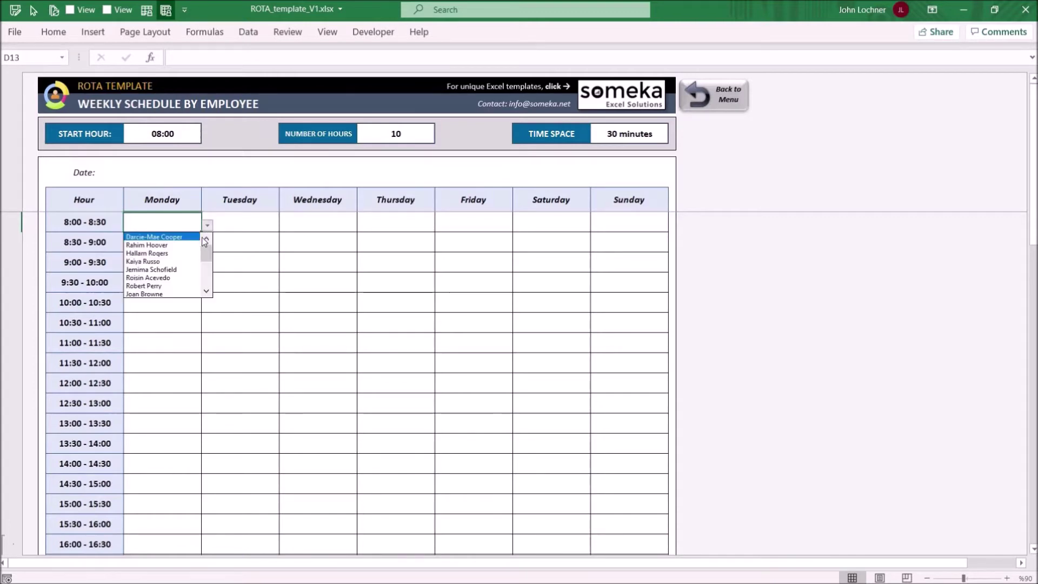
key("Return")
left_click(207, 246)
left_click(190, 255)
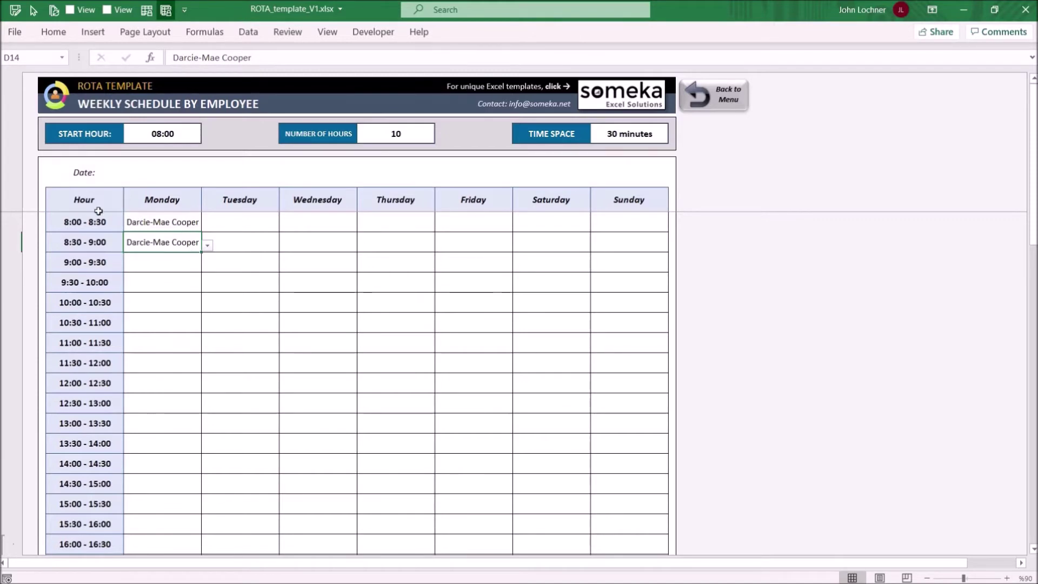
left_click(100, 240)
left_click(139, 241)
left_click(693, 103)
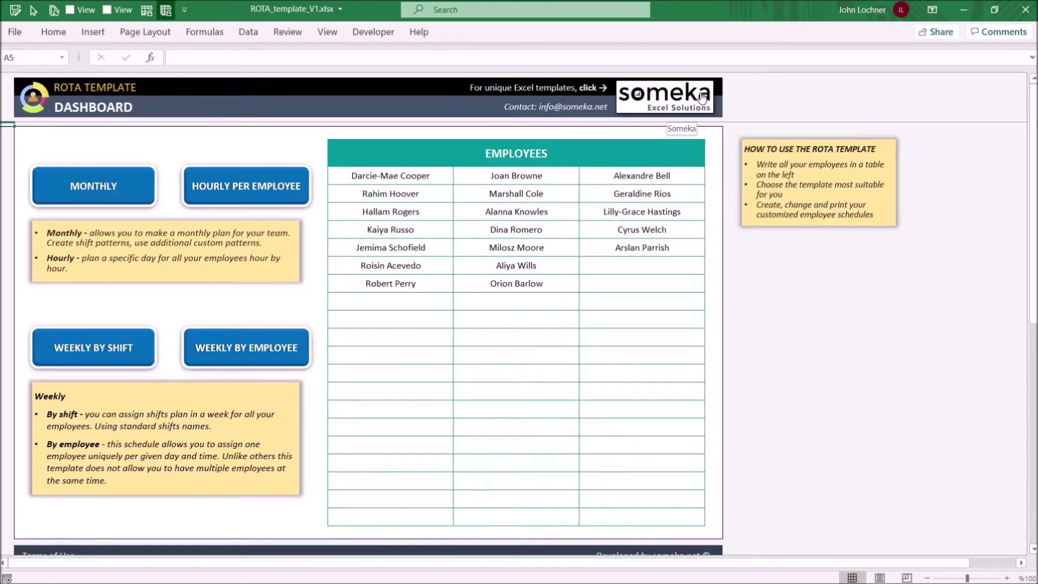
Step: Open Weekly By Shift and review the Morning, Evening and Night 8,5-hour shift definitions
left_click(91, 352)
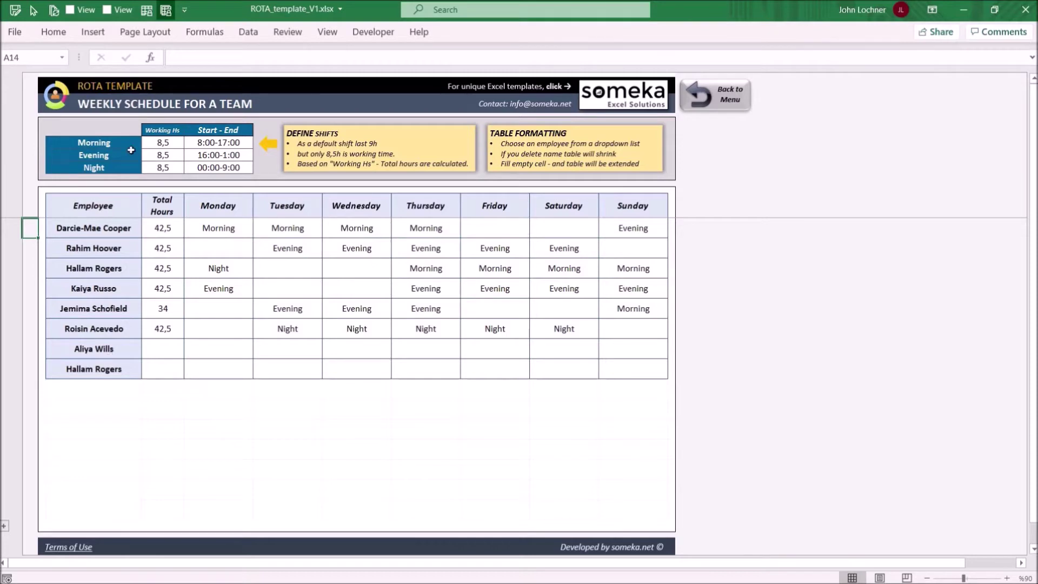
left_click_drag(117, 143, 111, 168)
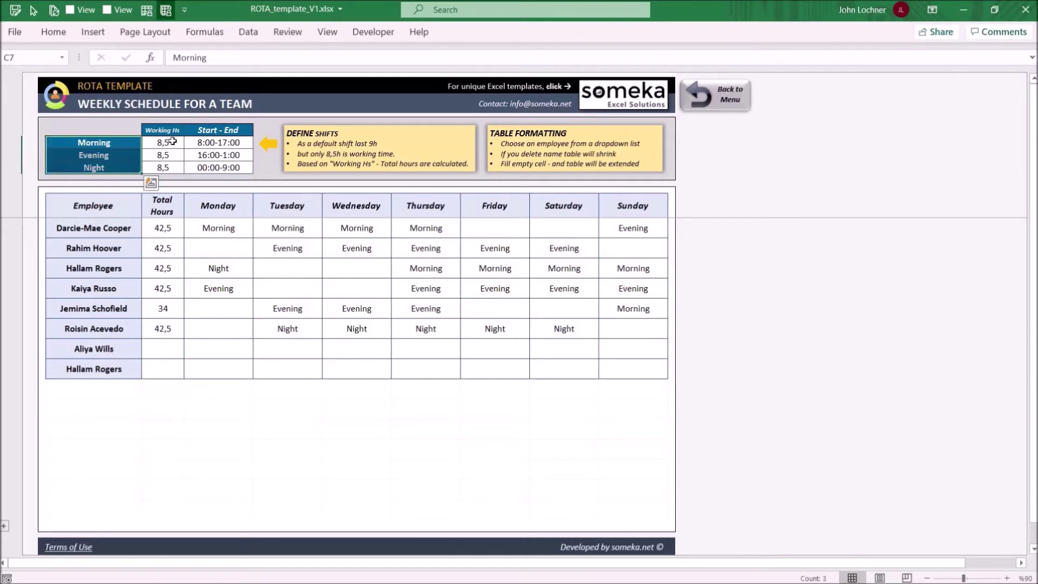
left_click_drag(172, 141, 166, 169)
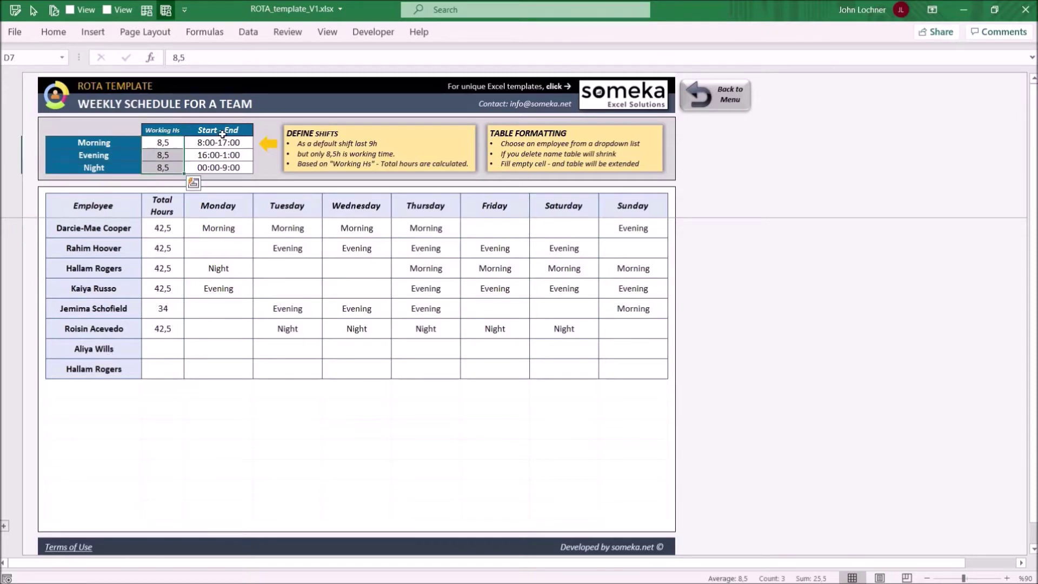
left_click_drag(224, 142, 223, 168)
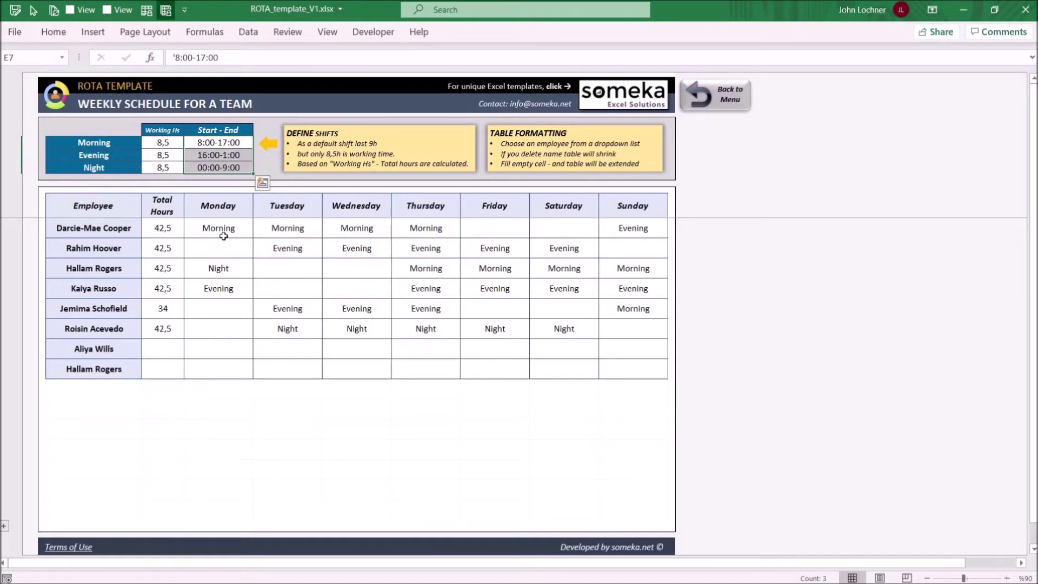
left_click_drag(172, 233, 169, 366)
left_click(117, 389)
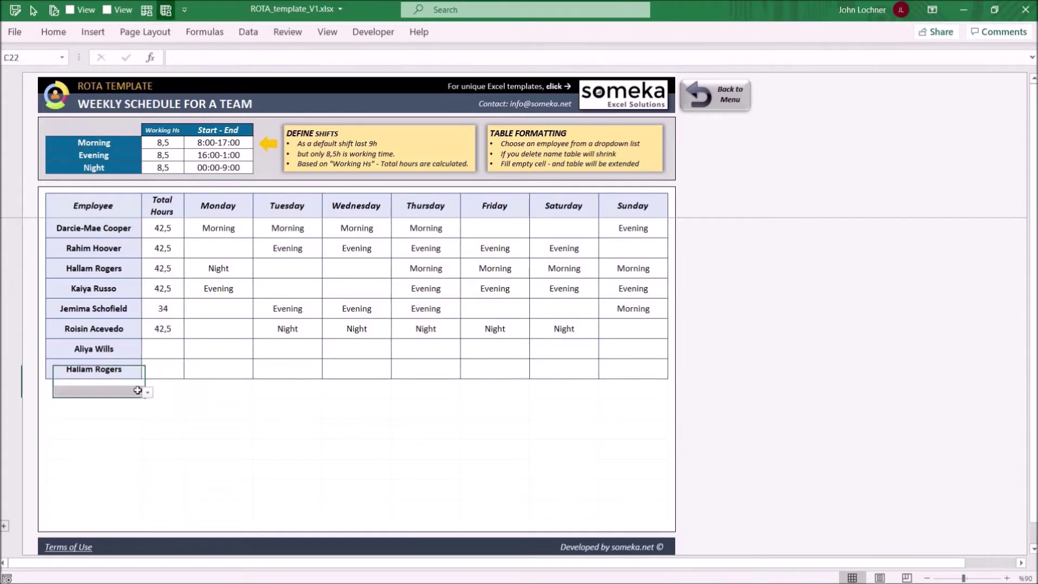
Step: Add an employee in C22 and give them Morning shifts Monday to Wednesday
left_click(147, 393)
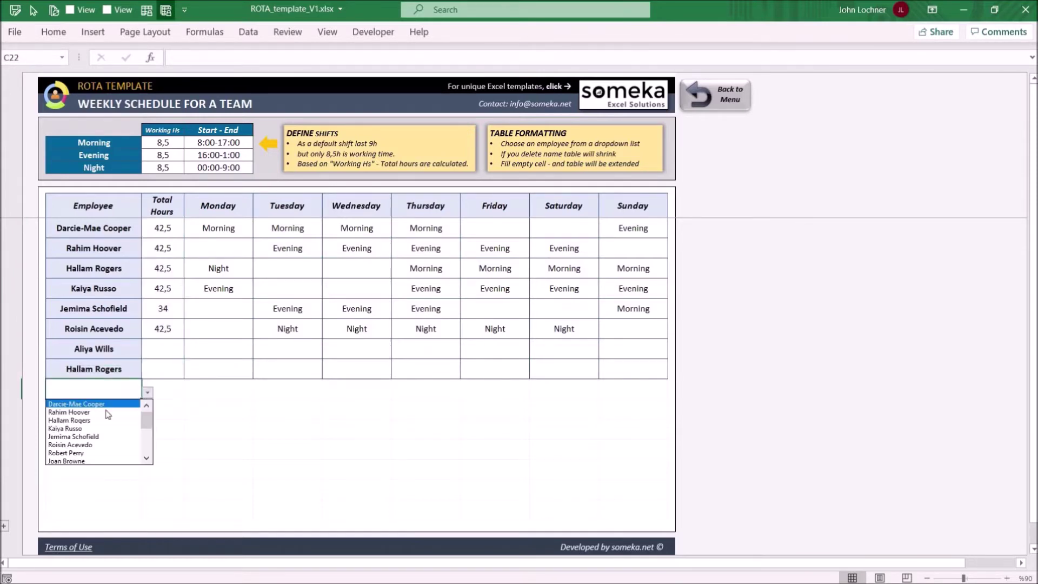
scroll(147, 441, "down", 3)
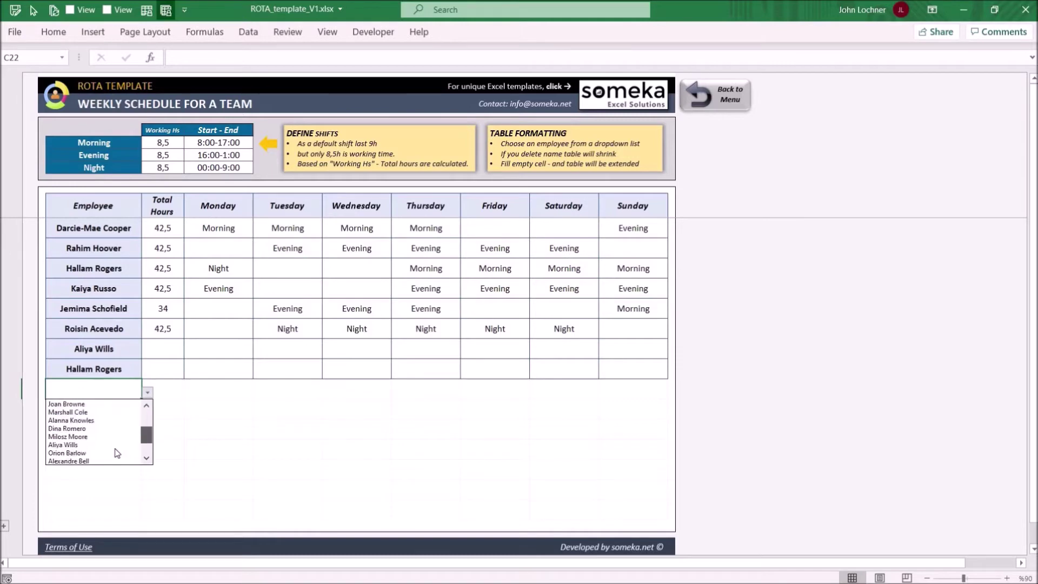
left_click(130, 444)
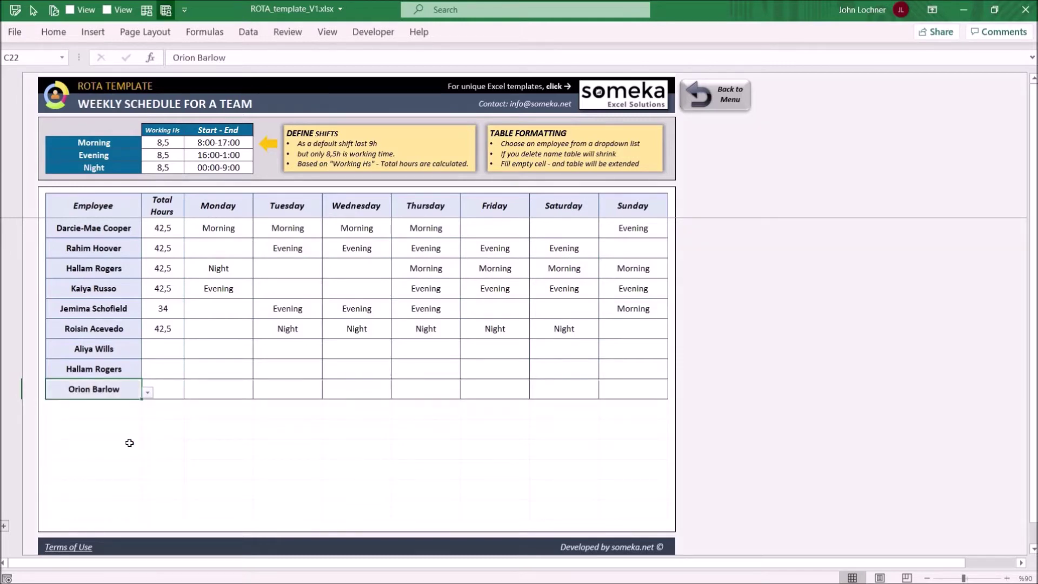
left_click(243, 389)
left_click(260, 392)
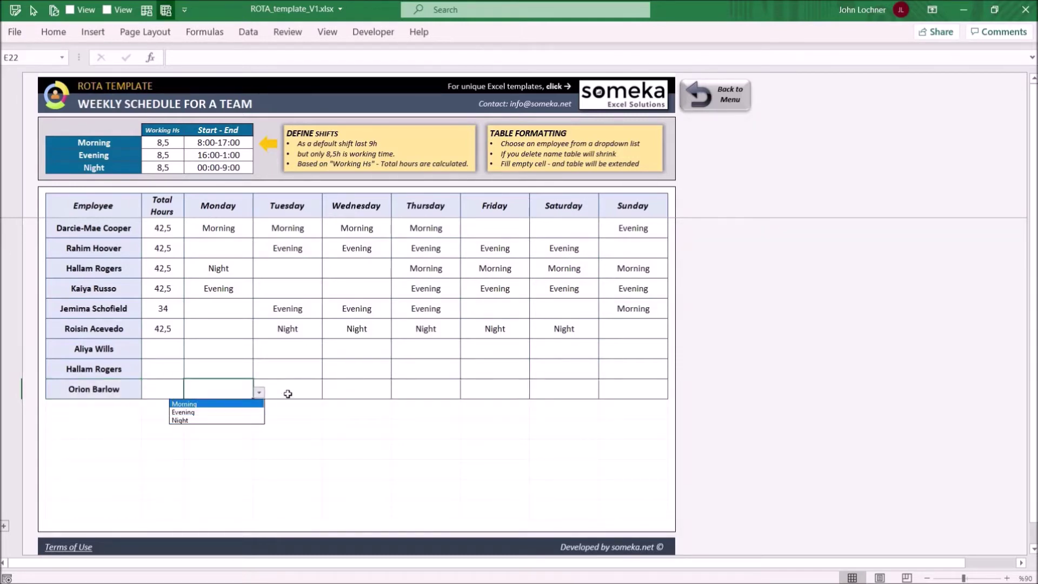
key("Return")
key("Tab")
left_click(329, 393)
key("Return")
key("Tab")
left_click(398, 393)
key("Return")
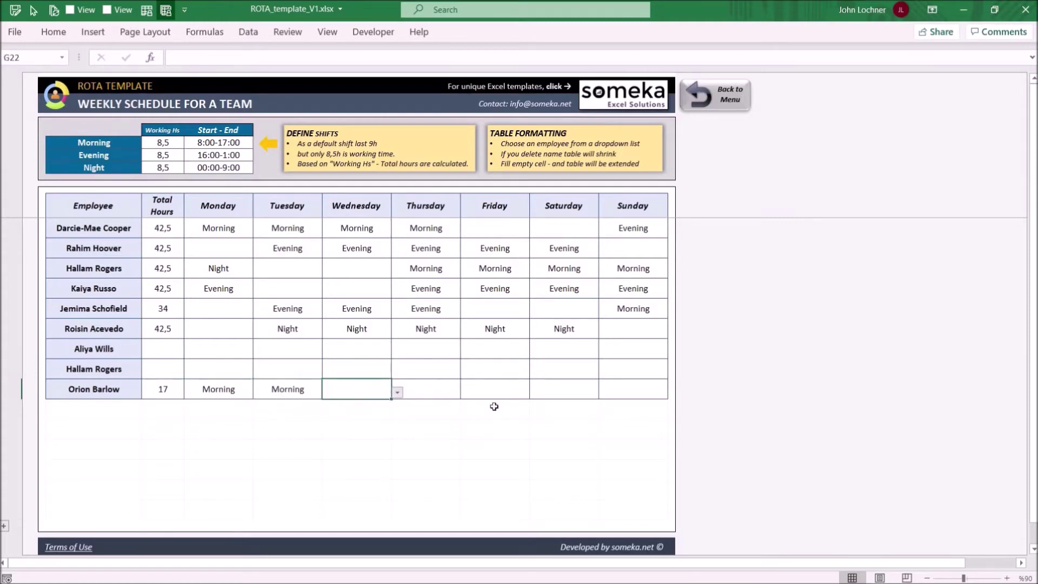
Step: Set Night for Friday and Saturday, check the 42,5 total, and return to the dashboard
left_click(529, 389)
left_click(536, 393)
left_click(508, 423)
left_click(594, 388)
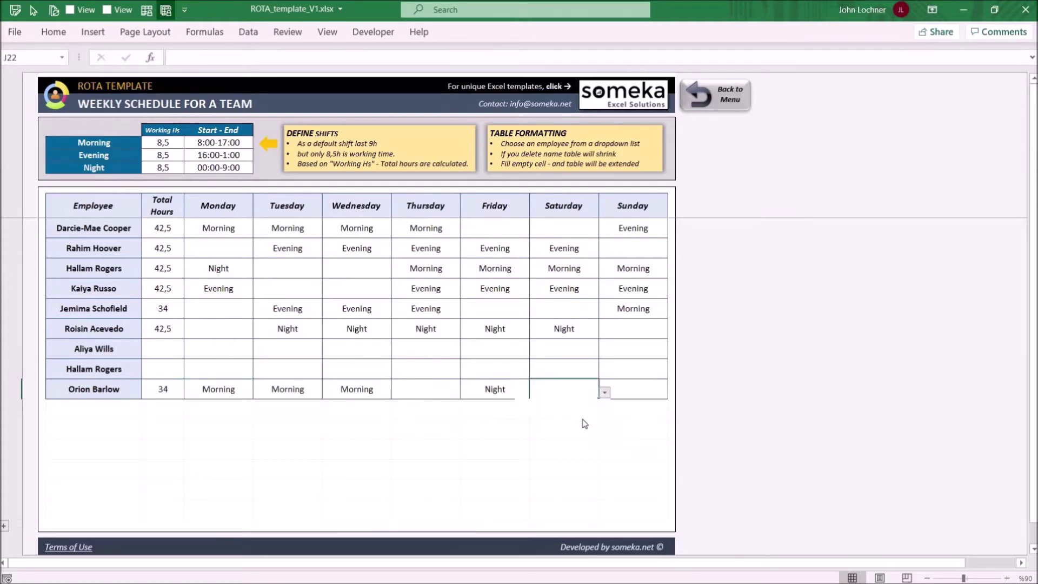
left_click(605, 393)
left_click(583, 423)
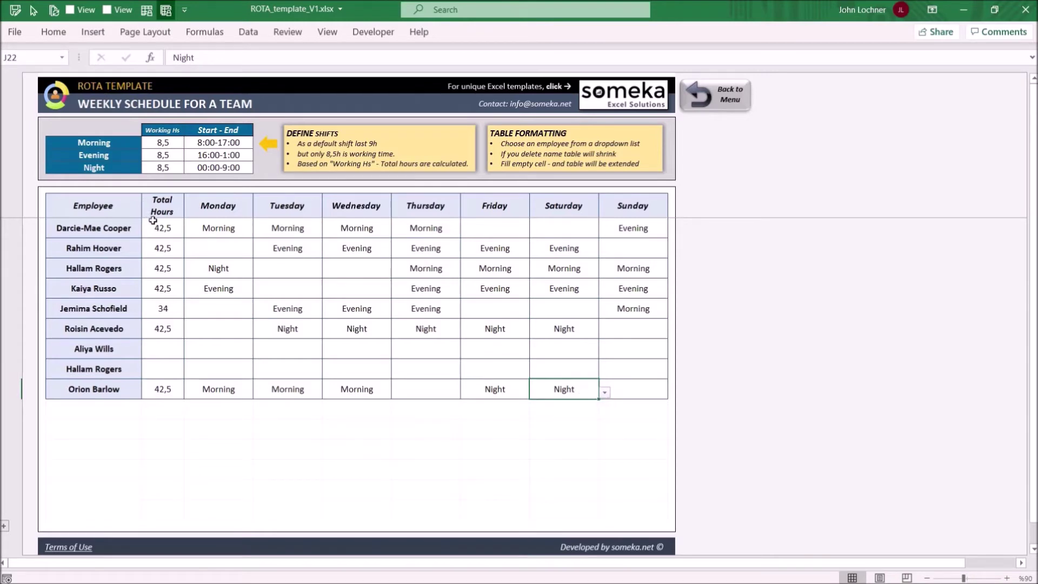
left_click_drag(162, 228, 160, 391)
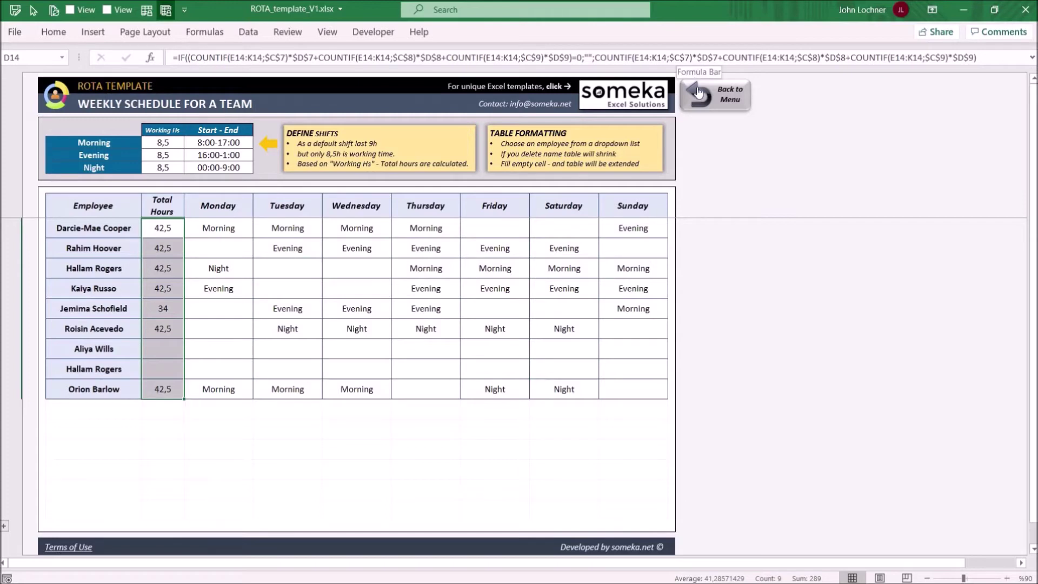
left_click(703, 95)
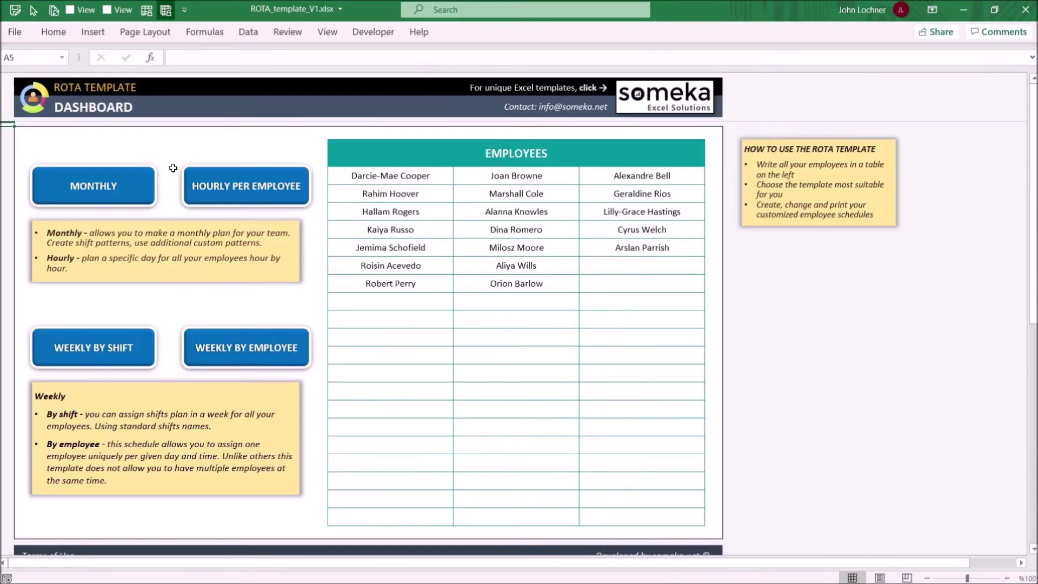
Step: Open the hourly schedule per employee with start 9:00, 10 hours and 30-minute slots
left_click(257, 189)
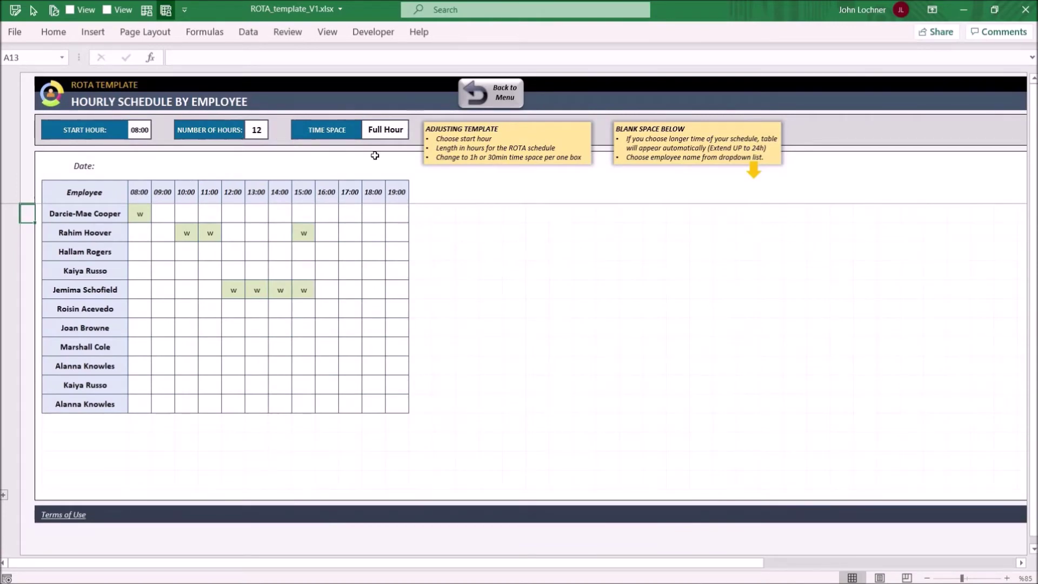
left_click(138, 131)
type("9:00")
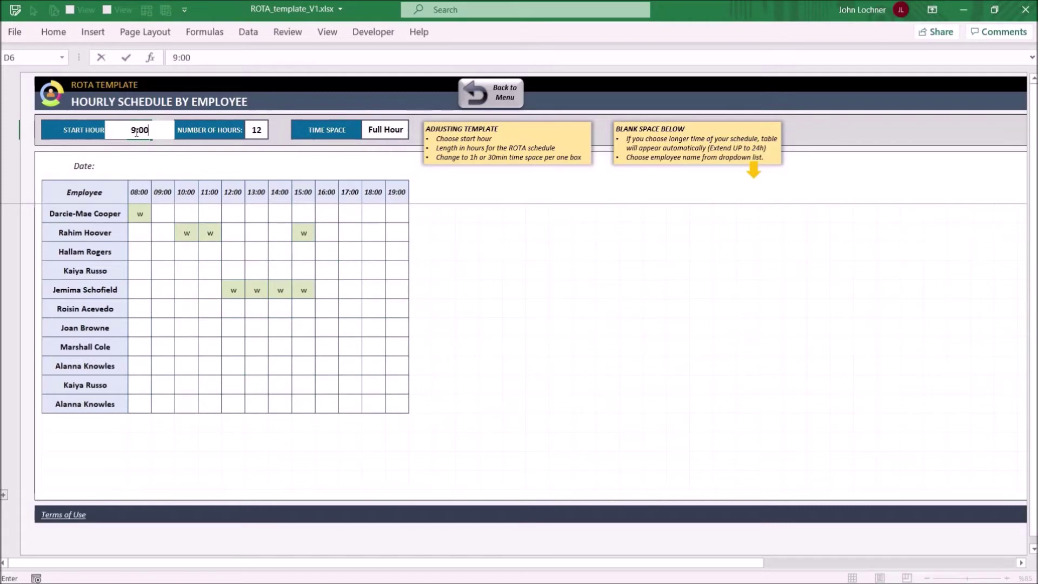
left_click(256, 130)
type("10")
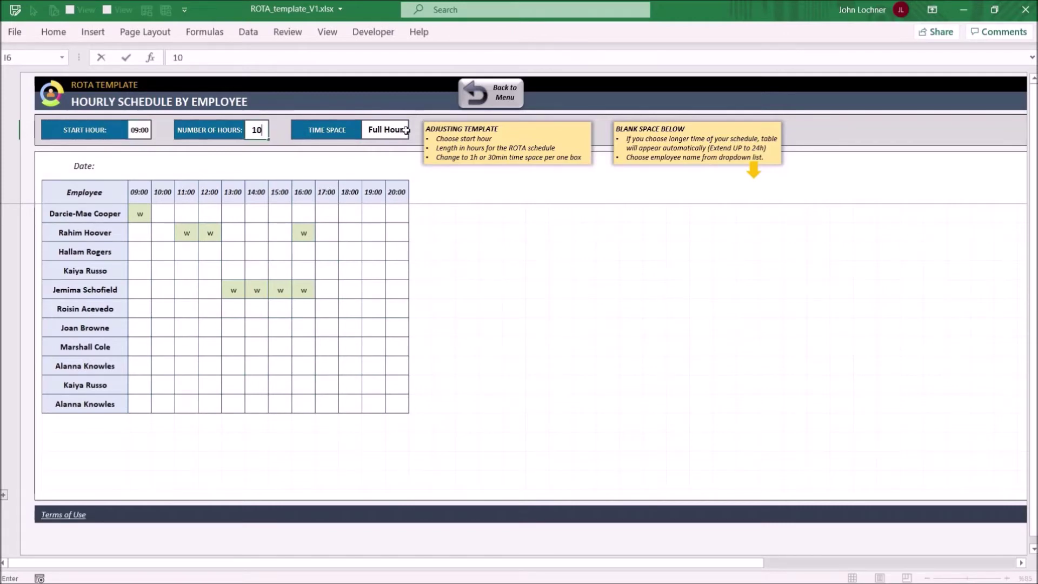
left_click(406, 131)
left_click(415, 132)
left_click(382, 146)
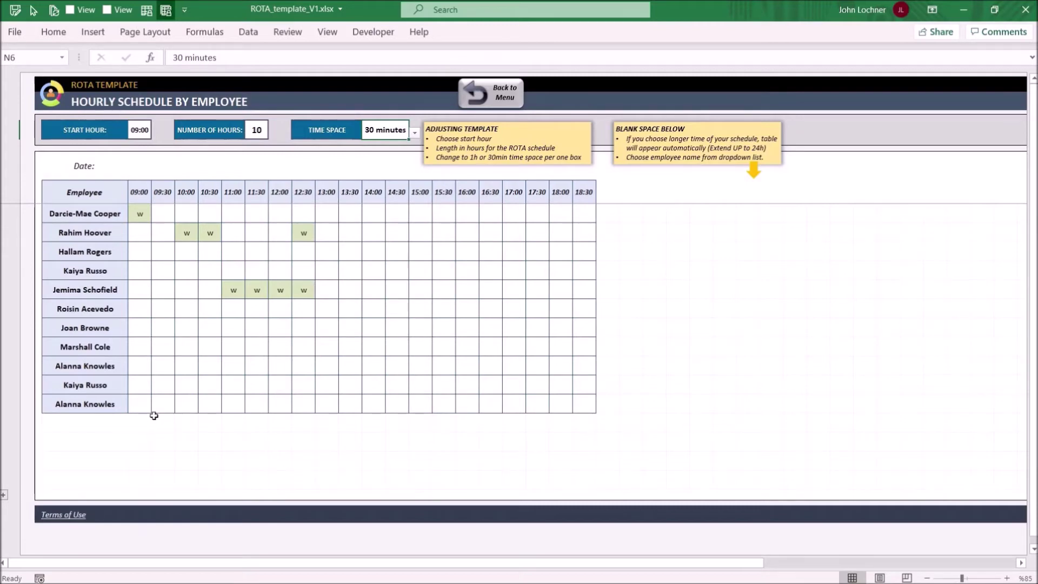
Step: Add an employee row below the list, delete it again, and review the names
left_click(123, 426)
left_click(135, 430)
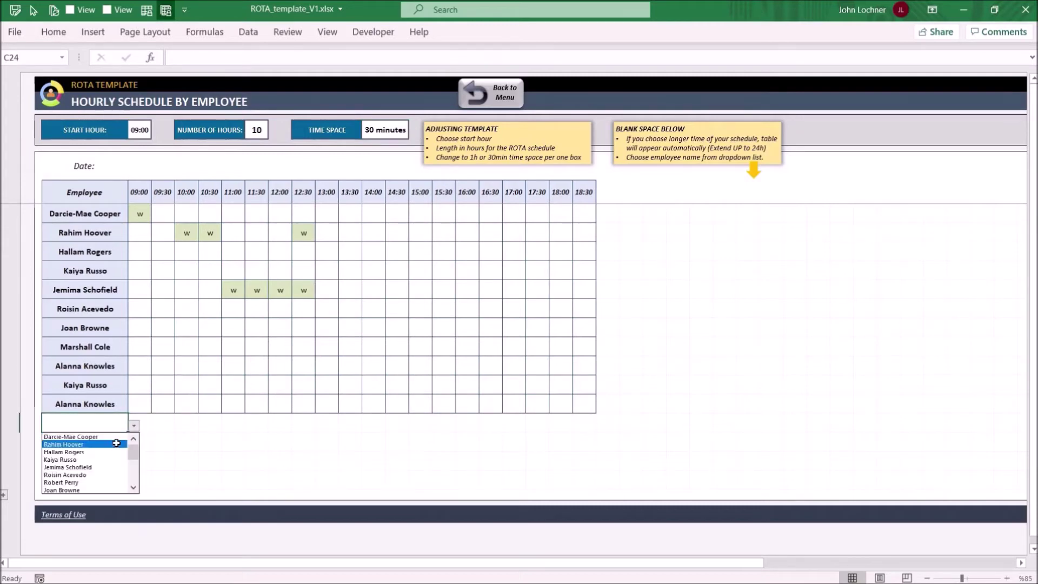
left_click(115, 441)
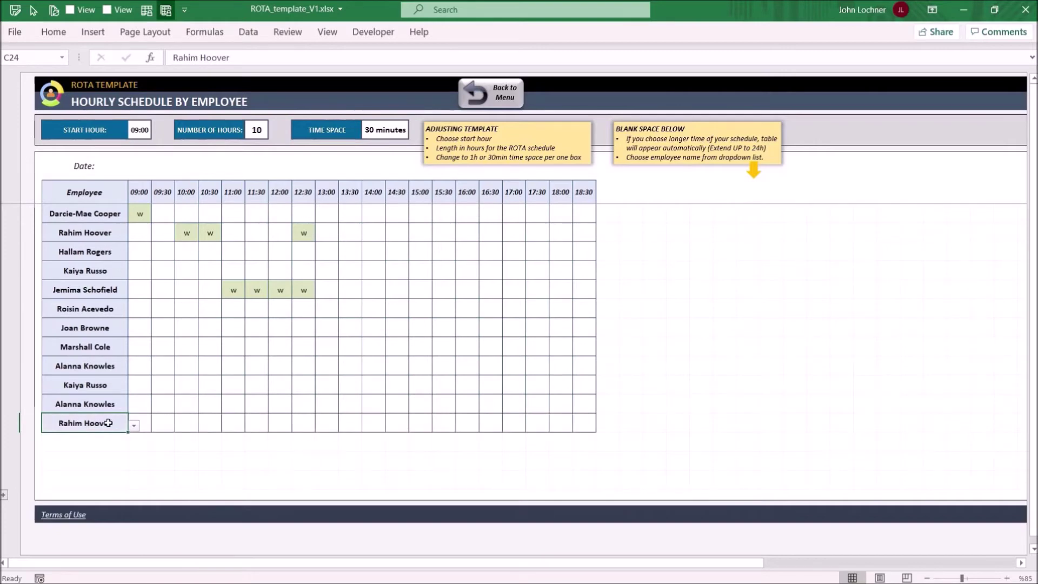
key("Delete")
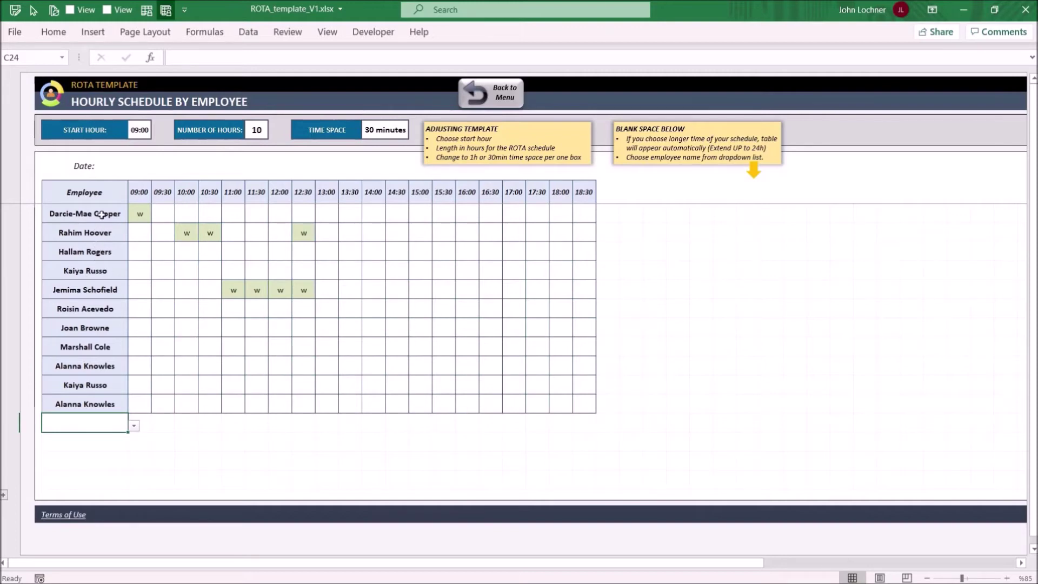
left_click_drag(102, 215, 108, 398)
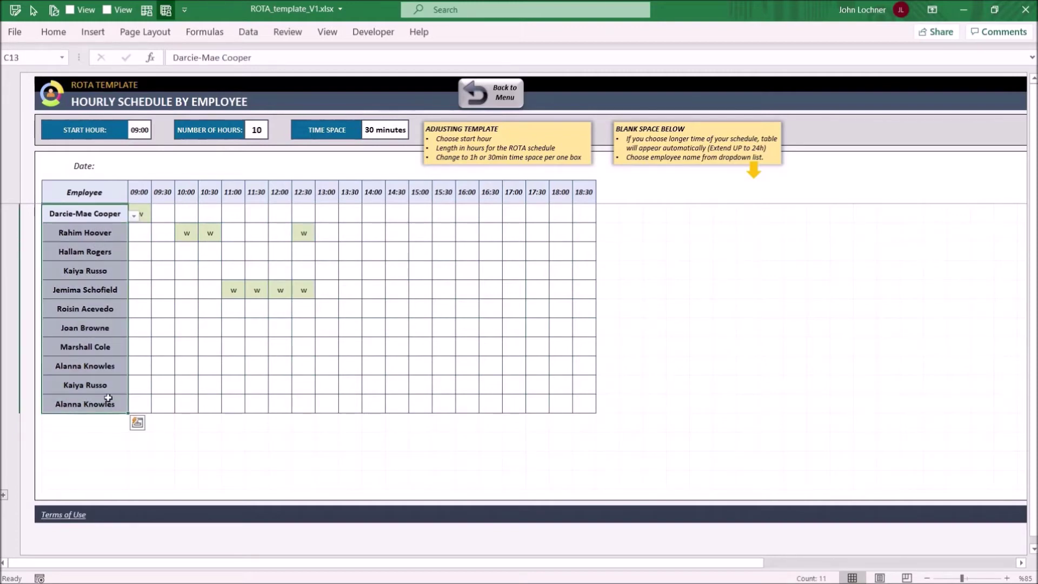
Step: Mark the seventh employee as working in the 09:00, 09:30 and 10:00 slots
left_click(148, 330)
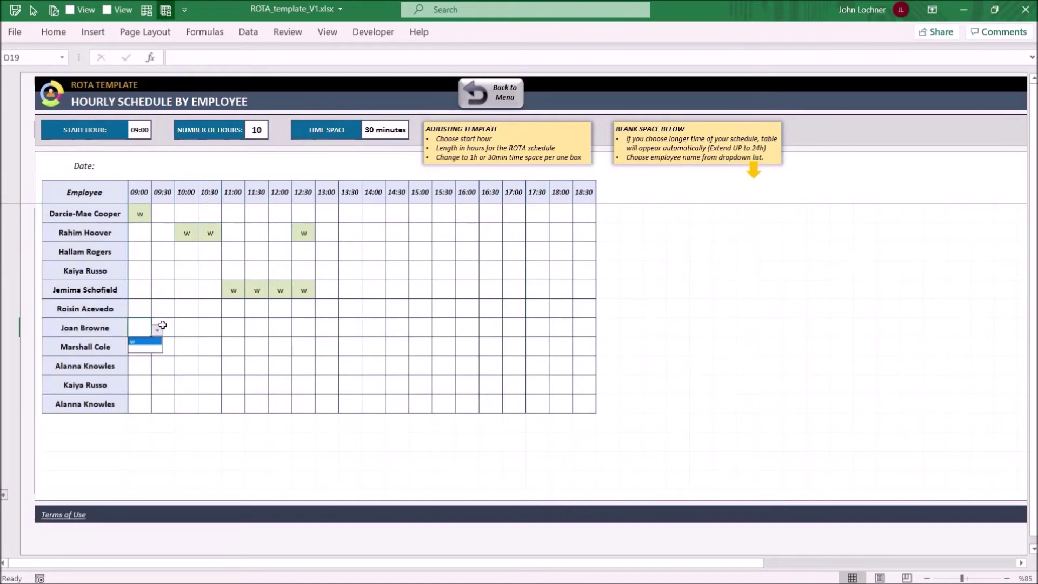
left_click(157, 341)
left_click(171, 334)
left_click(180, 331)
left_click(176, 340)
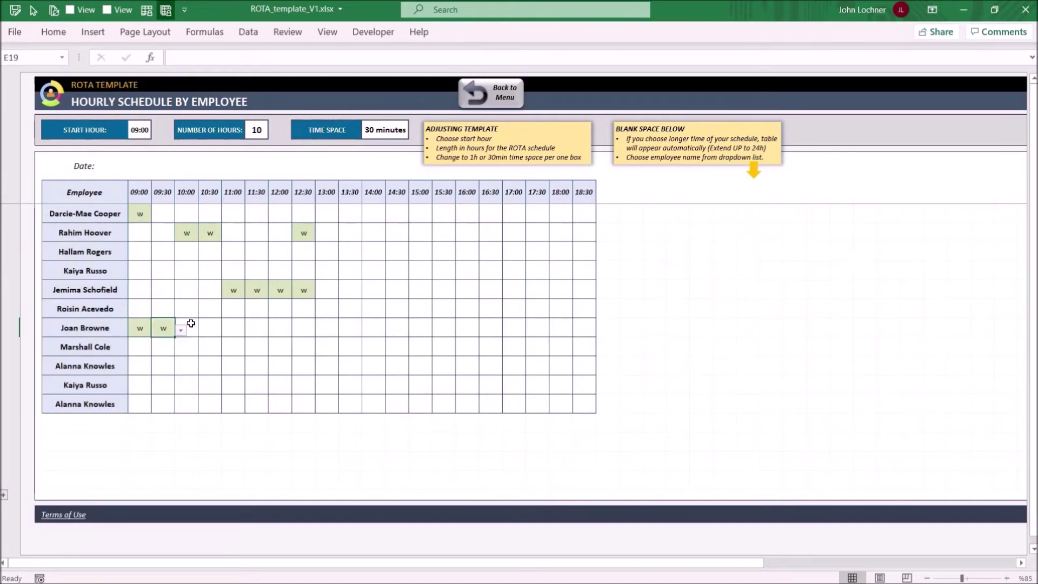
left_click(189, 324)
left_click(203, 330)
left_click(195, 340)
Step: Open the monthly rotation schedule and name the third shift 'Shift C'
left_click(508, 94)
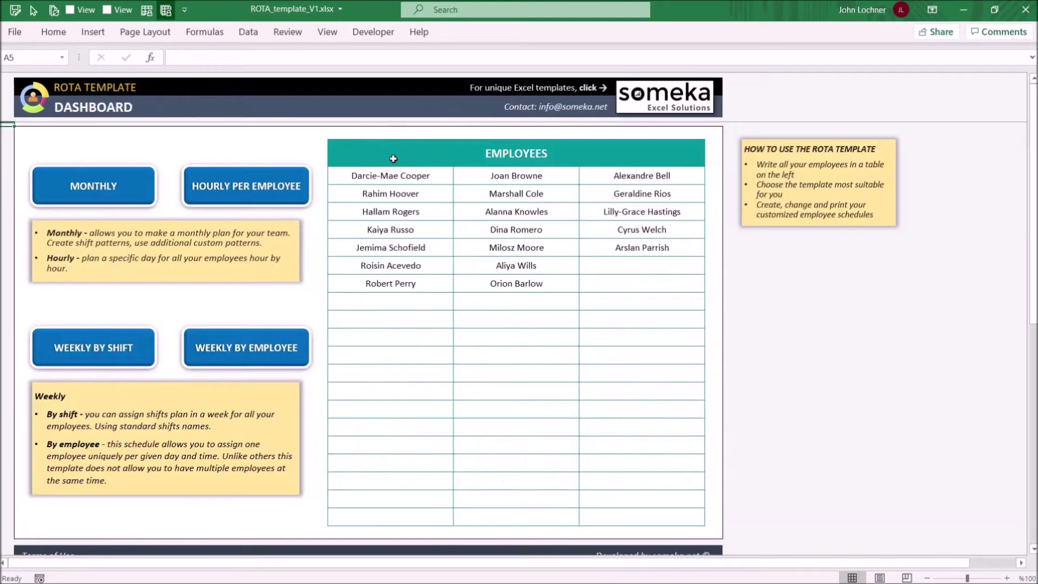
left_click(116, 188)
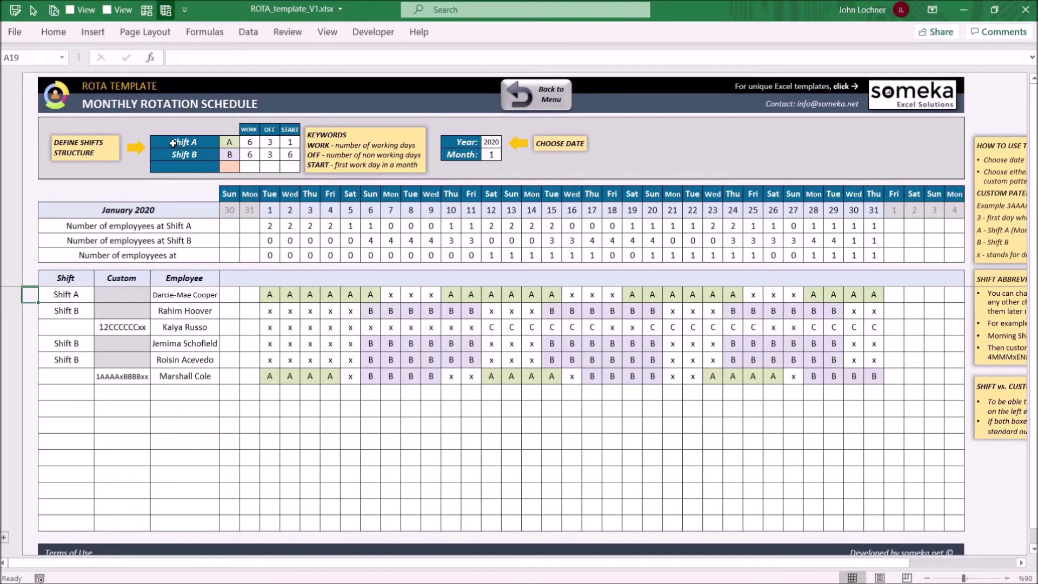
left_click_drag(172, 143, 174, 167)
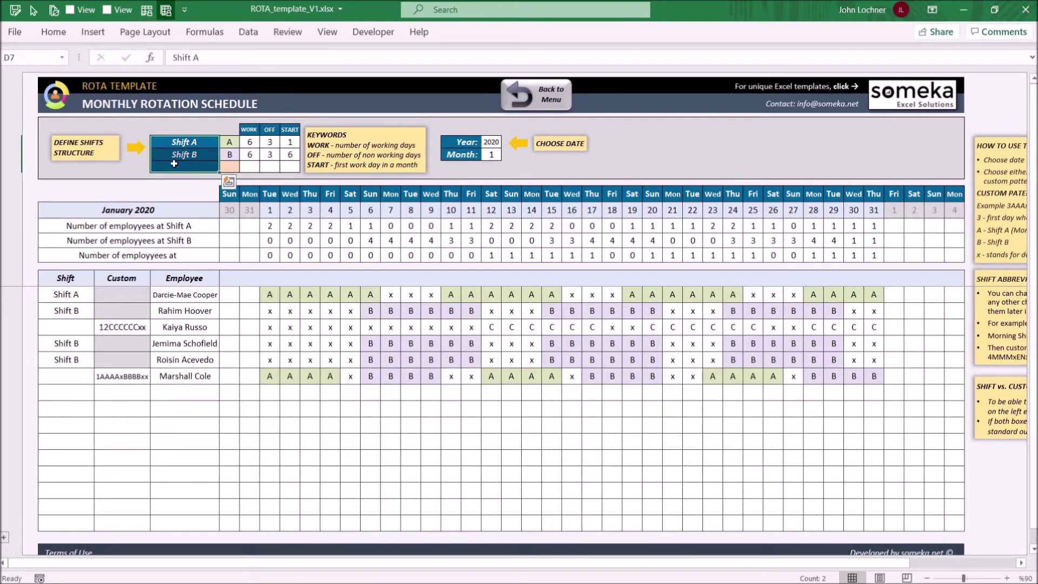
left_click(174, 166)
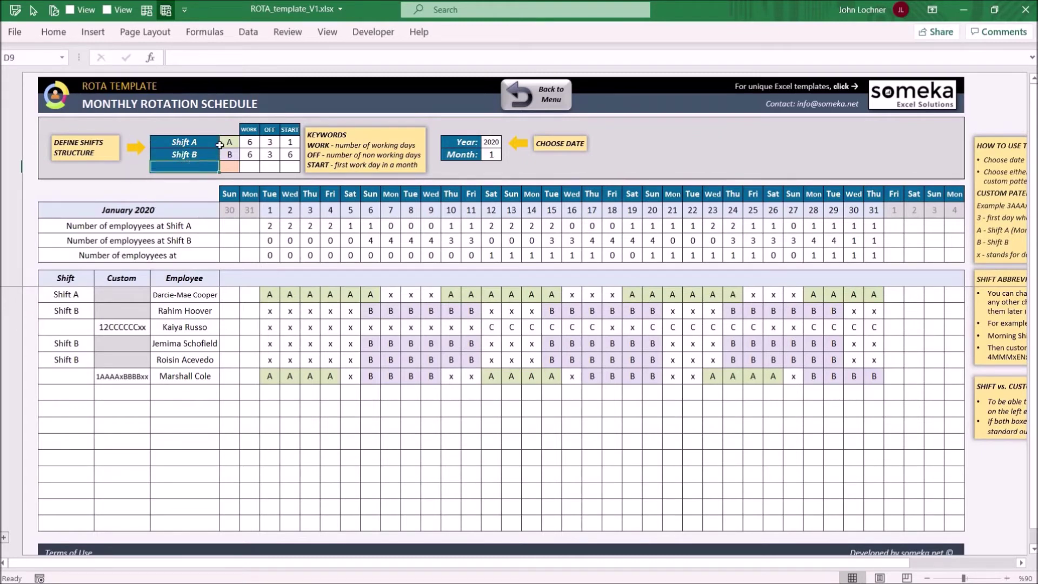
left_click(231, 166)
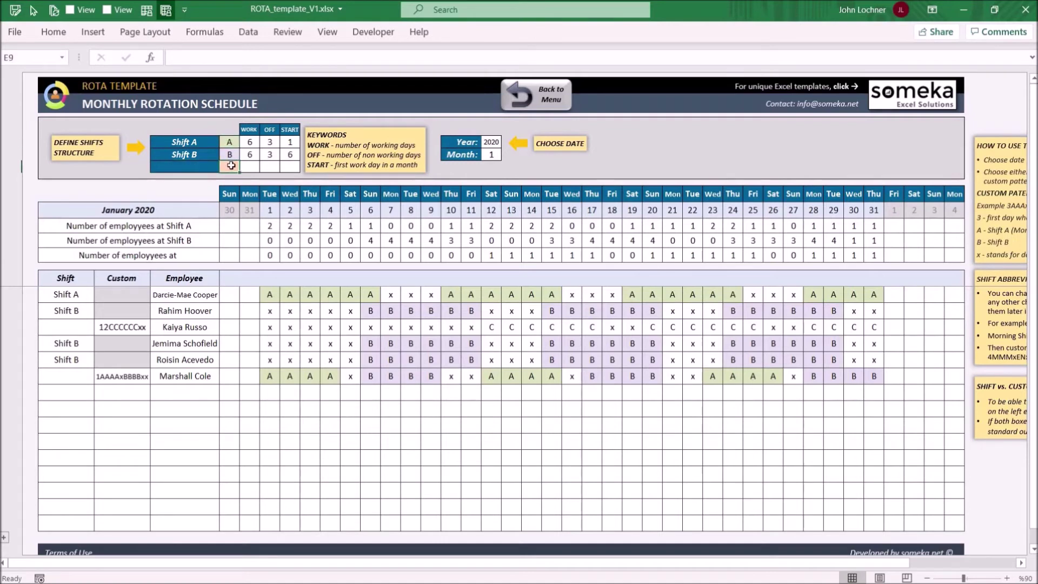
left_click(169, 166)
type("Shift")
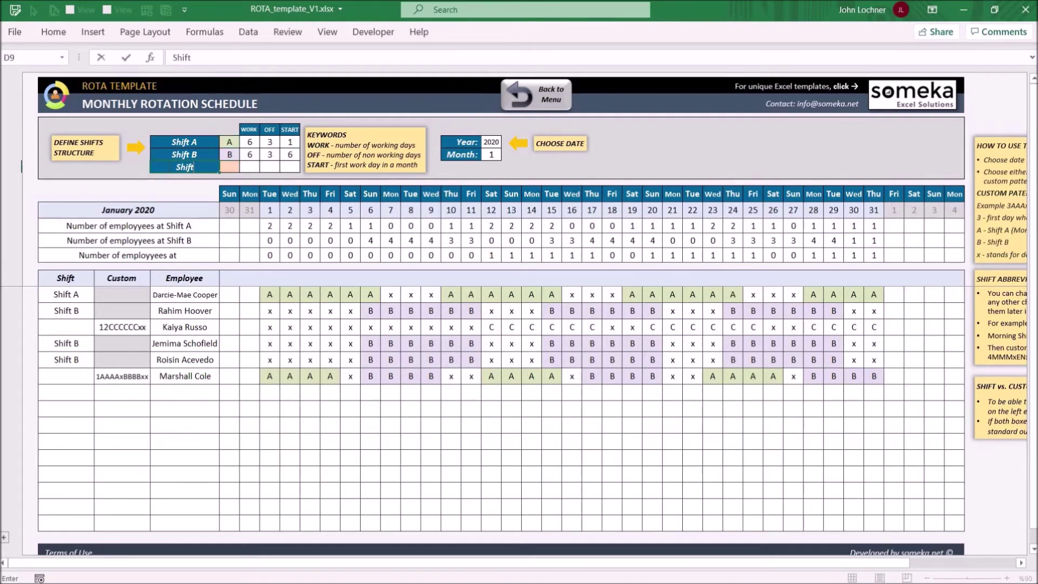
type(" C")
left_click(255, 168)
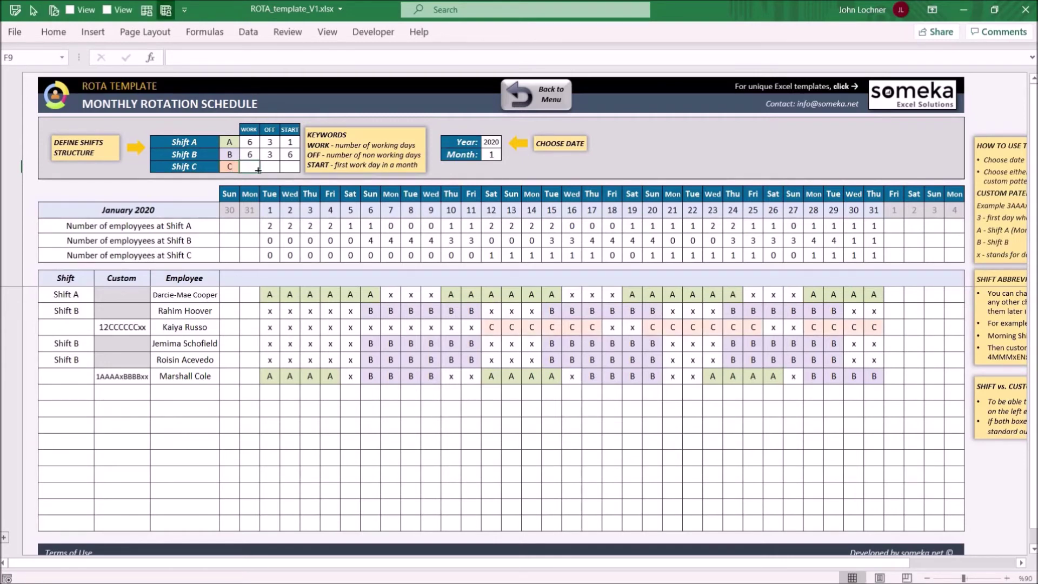
Step: Give Shift C 5 work days, 2 days off and first work day 2
left_click(269, 169)
left_click(292, 168)
left_click(248, 167)
type("5")
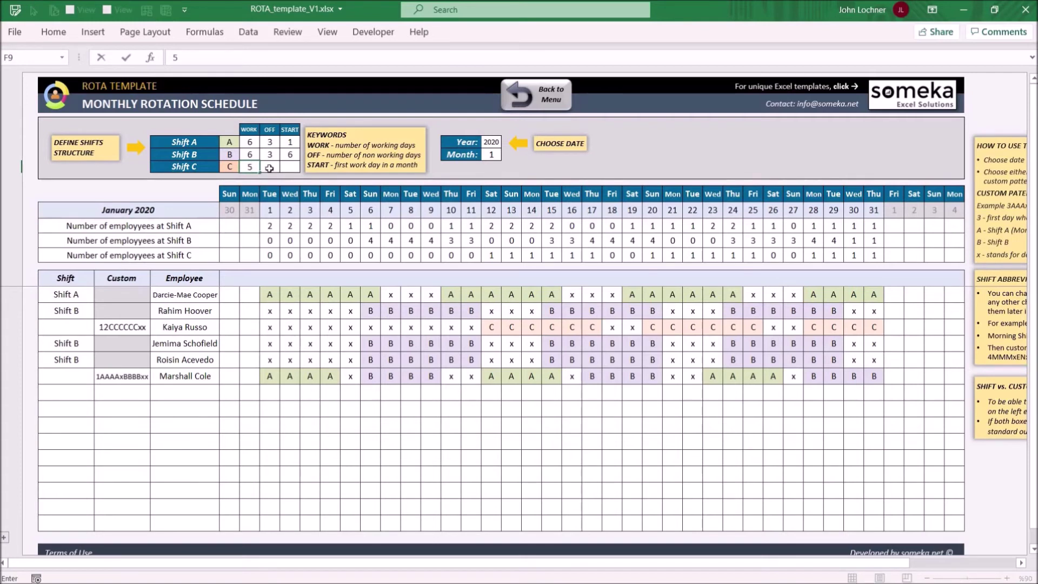
left_click(269, 168)
type("2")
left_click(291, 168)
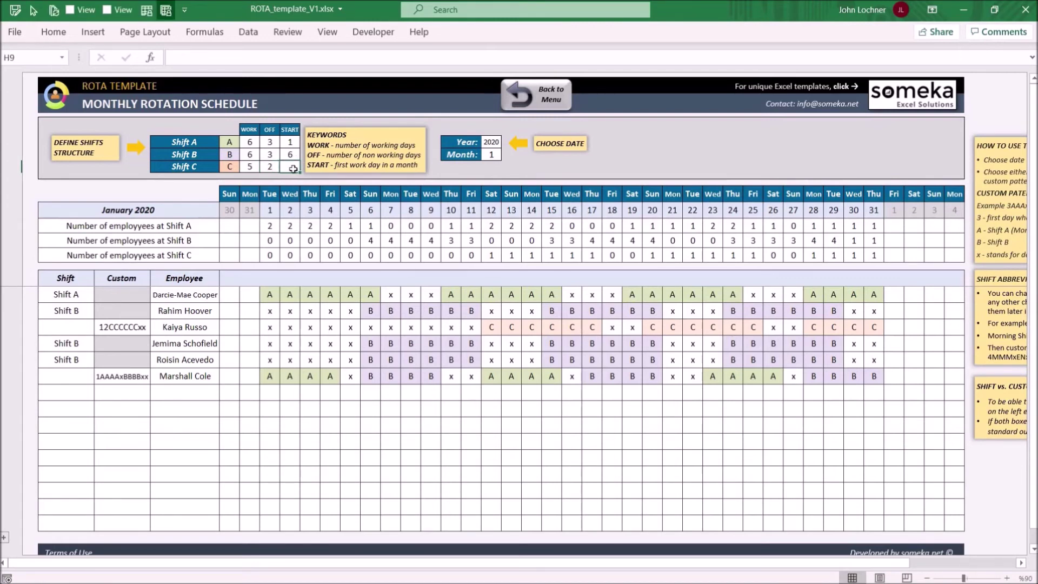
type("2")
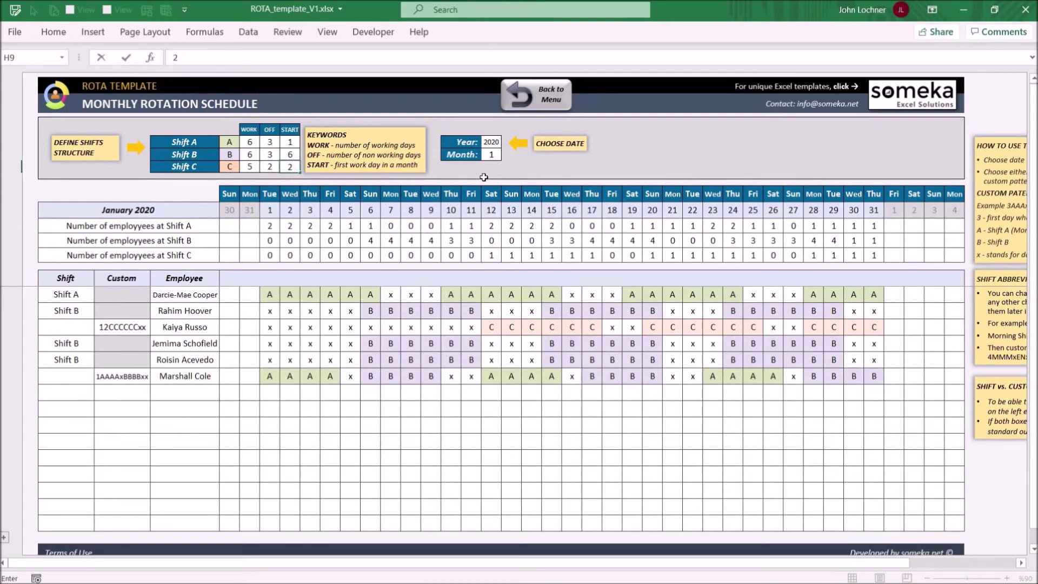
left_click(490, 176)
Step: Choose a new employee from the D25 dropdown on the next empty row
left_click(188, 392)
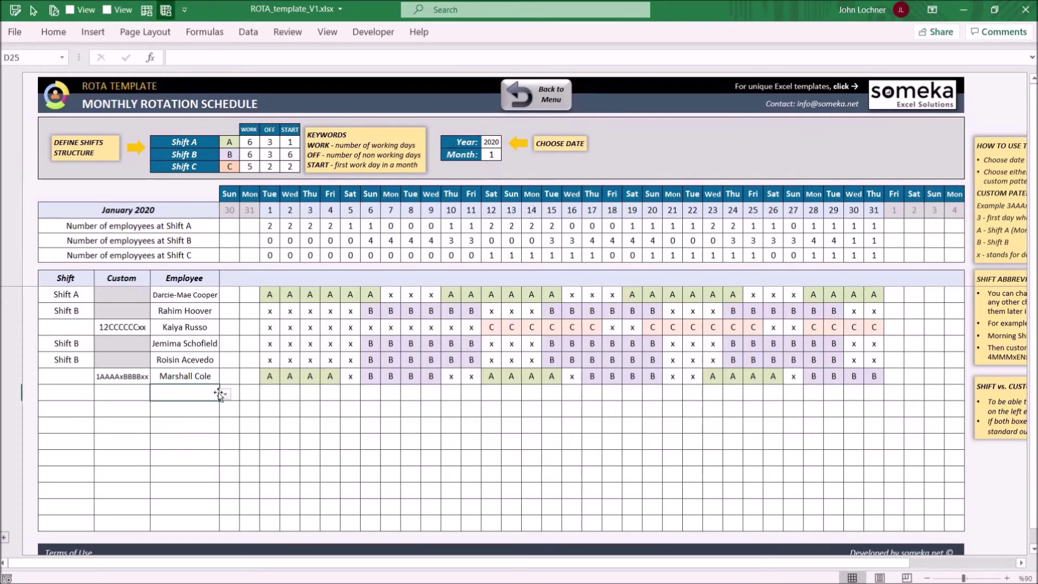
left_click(226, 395)
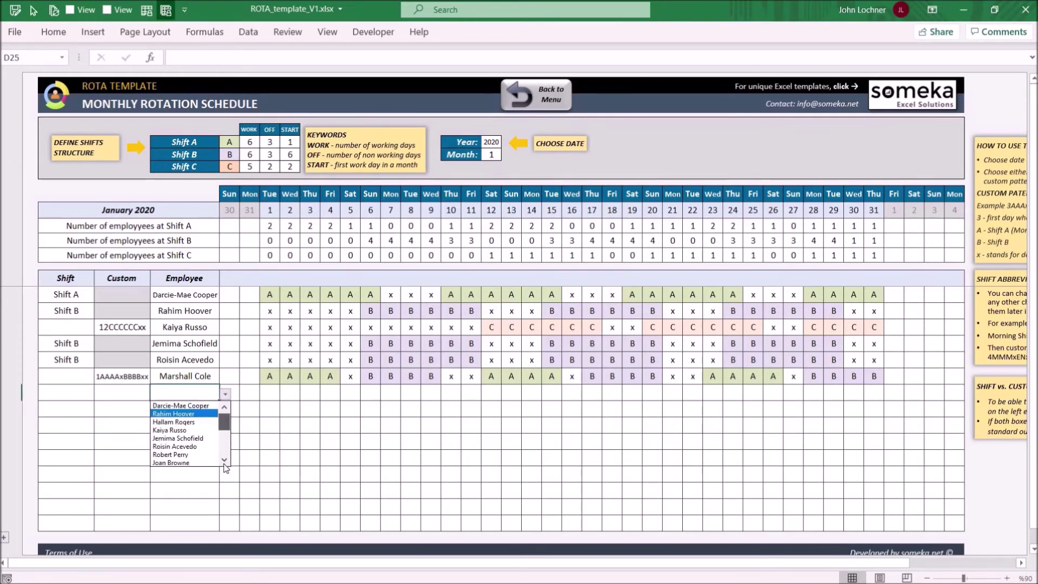
scroll(225, 461, "down", 4)
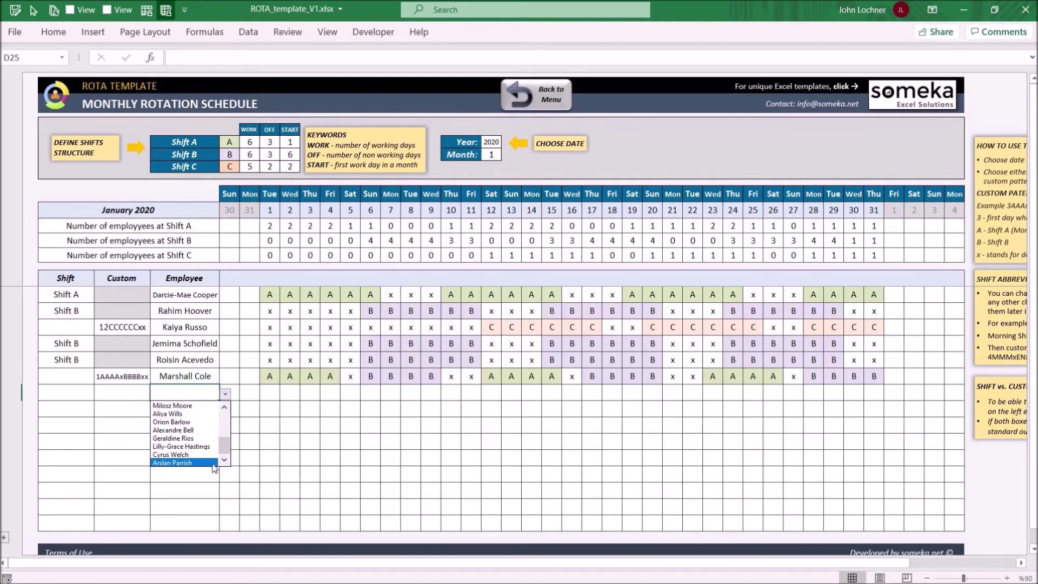
left_click(178, 463)
Step: Assign Shift C in B25 and check the row's 31 days fill with C shifts
left_click(116, 391)
left_click(84, 393)
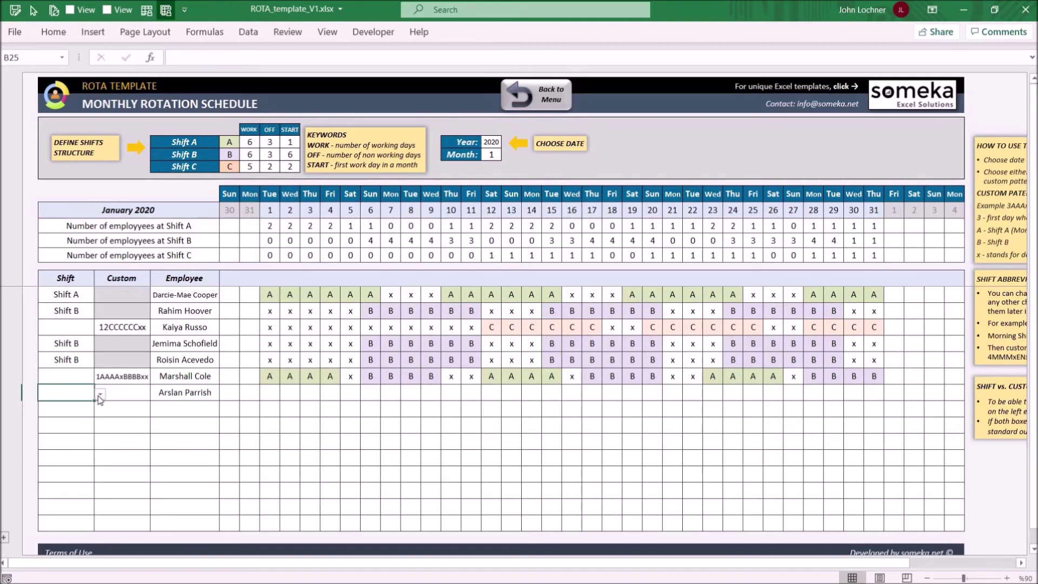
left_click(100, 395)
left_click(81, 423)
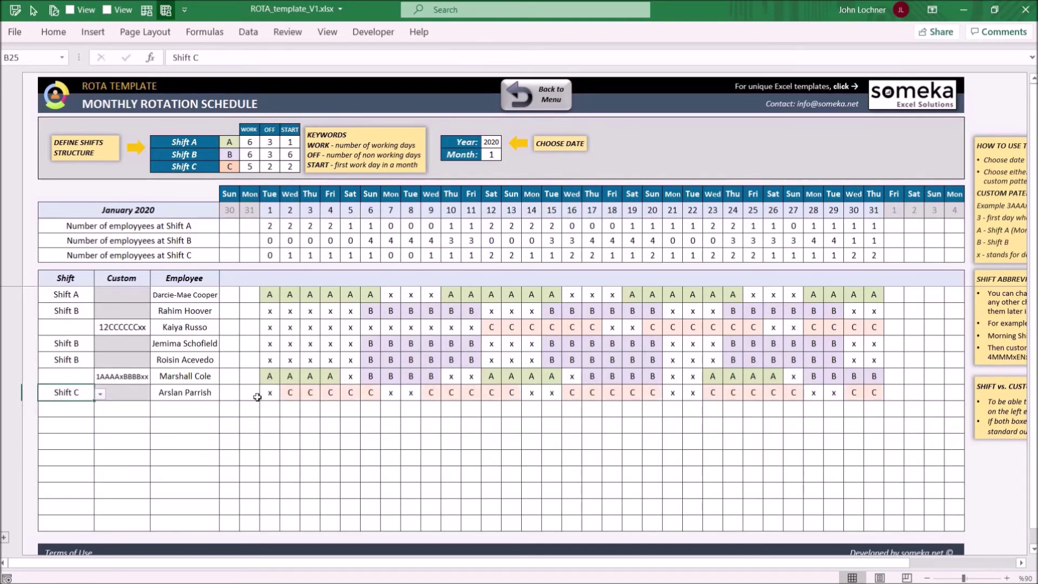
left_click(190, 394)
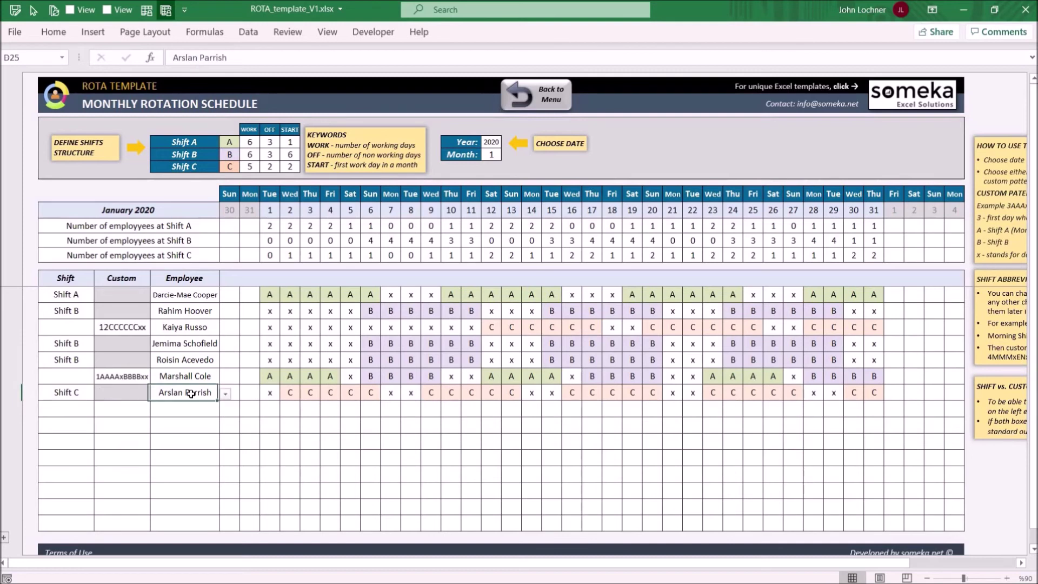
left_click(272, 394)
left_click_drag(929, 398, 873, 393)
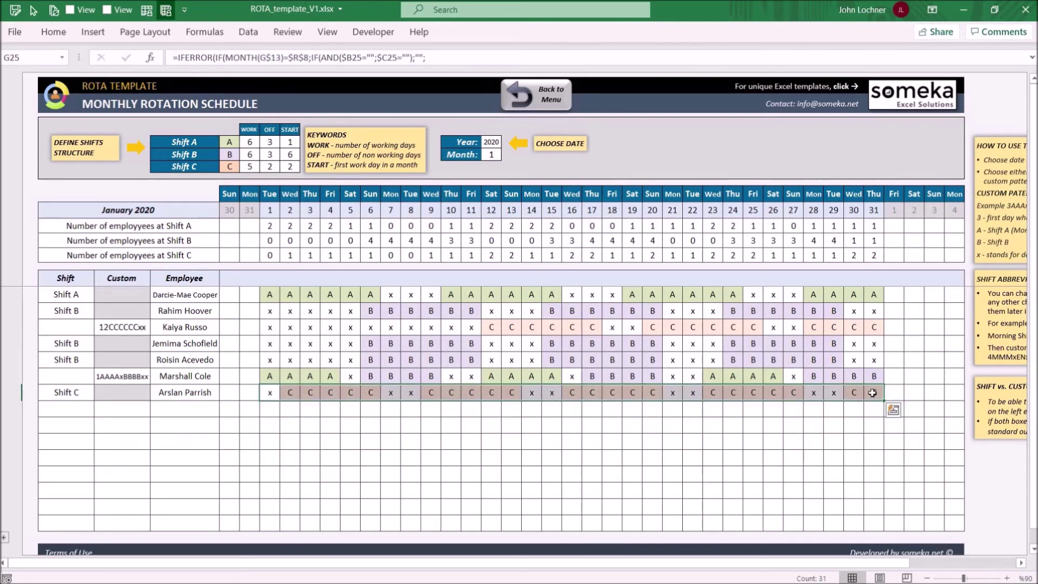
left_click(873, 393)
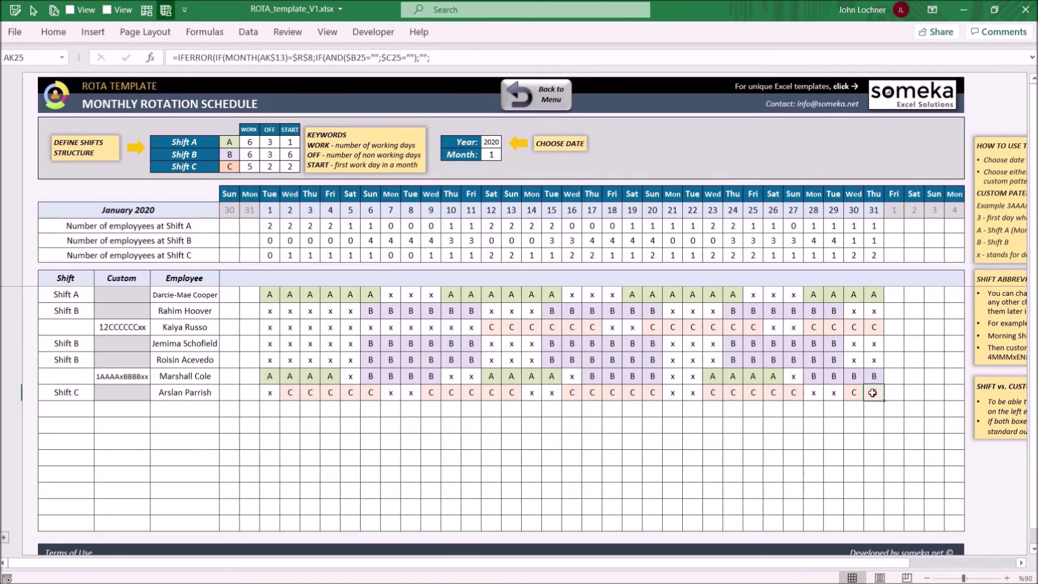
Step: Set the Month to 4 so the schedule shows April 2020, then review the calendar
left_click(491, 142)
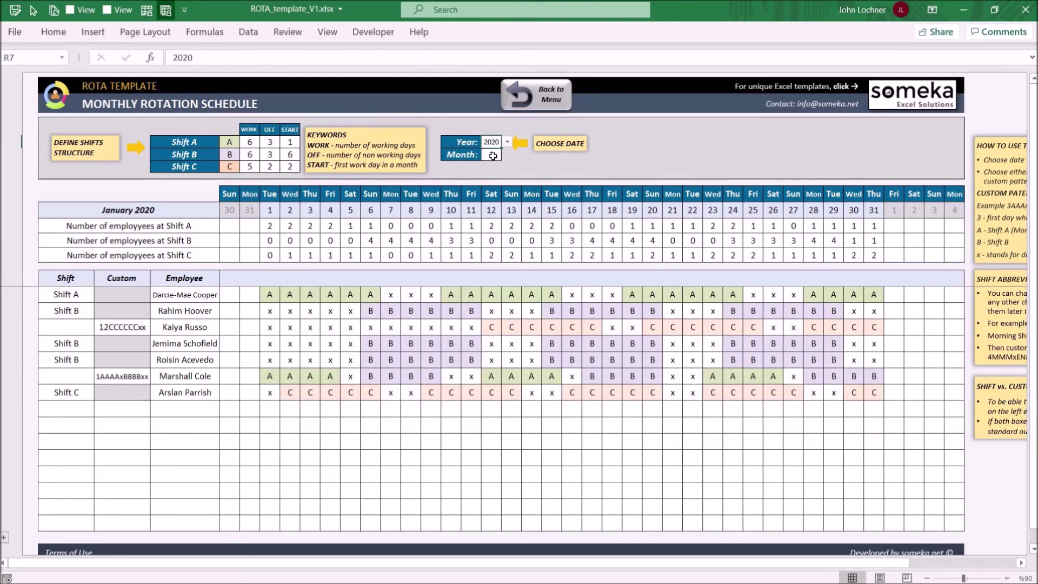
left_click(497, 156)
left_click(507, 154)
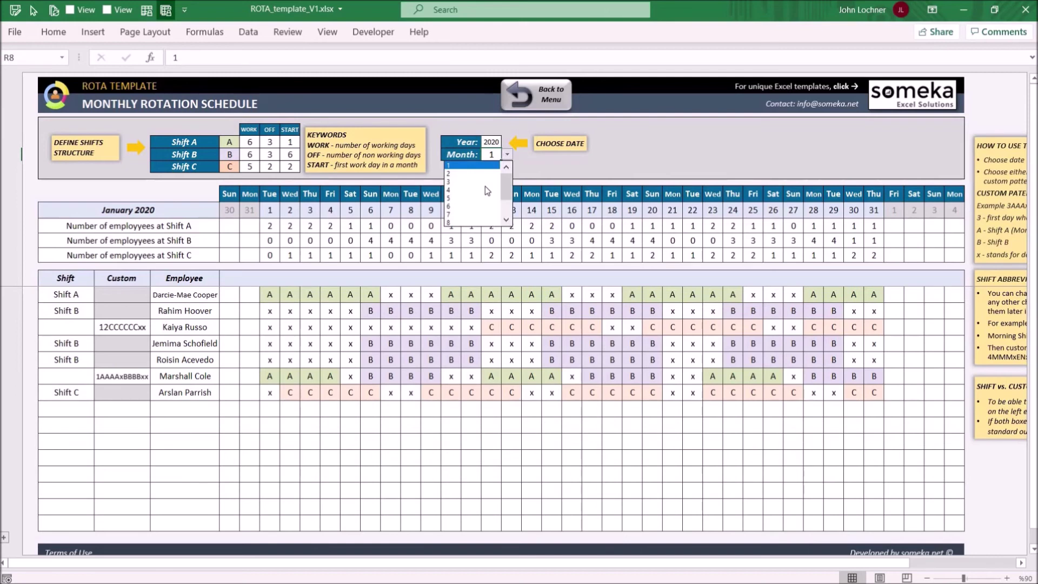
left_click(484, 190)
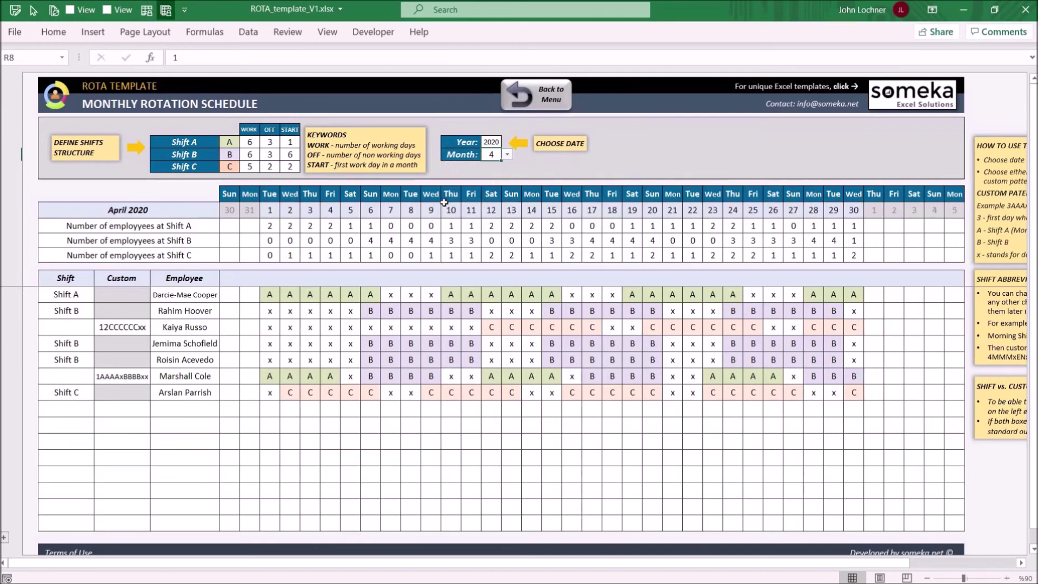
left_click_drag(95, 194, 964, 262)
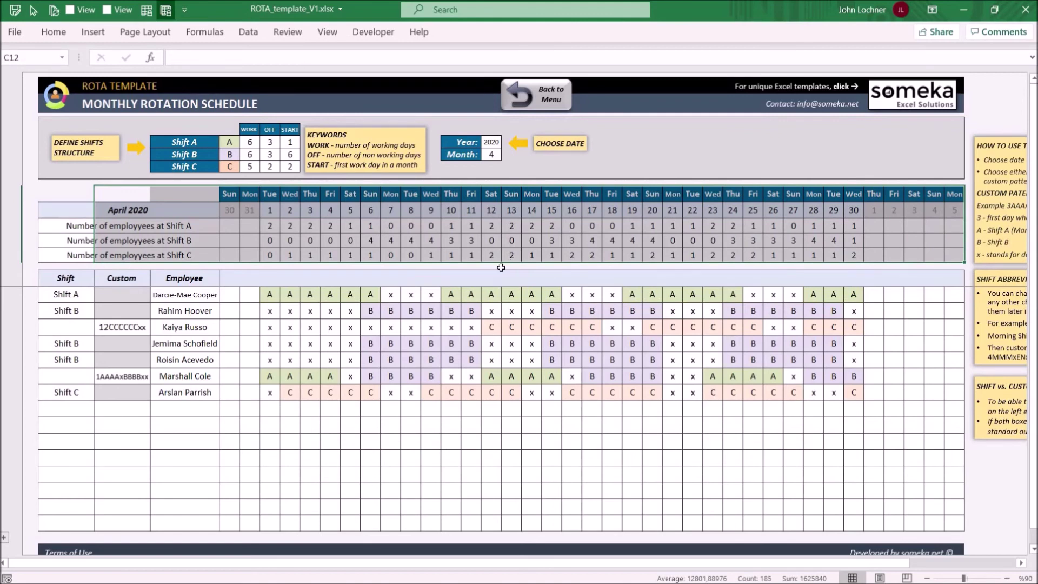
Step: Enter the custom pattern 3DDDDDDx in C26, correcting the capital X
left_click(167, 410)
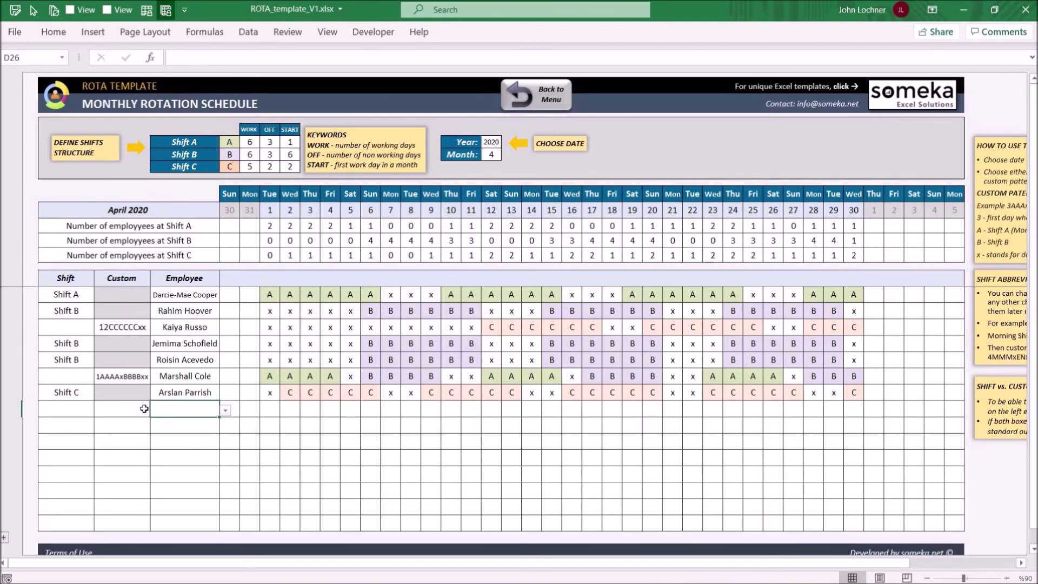
left_click(144, 409)
type("3")
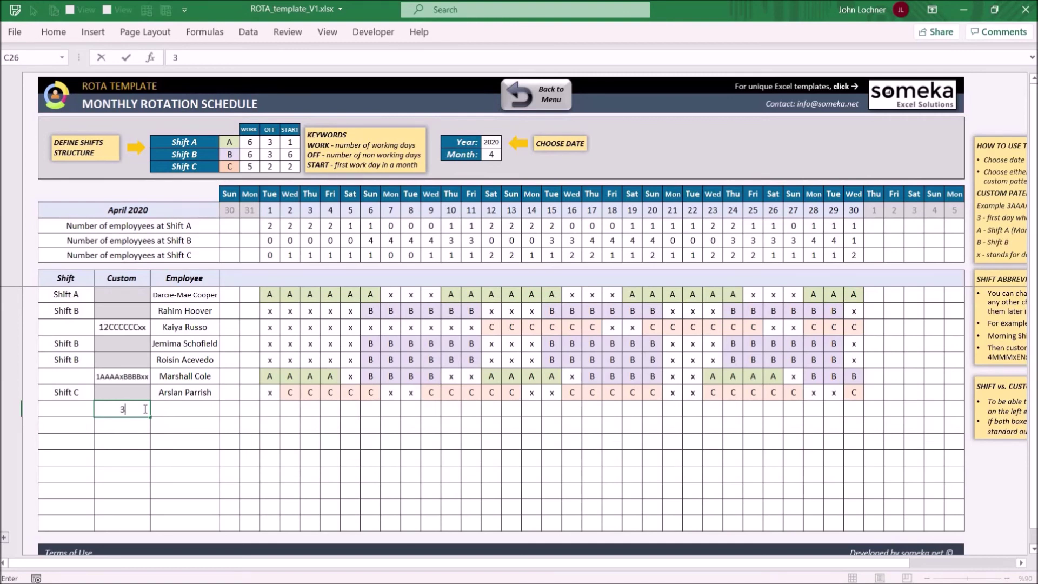
type("DDDDDDX")
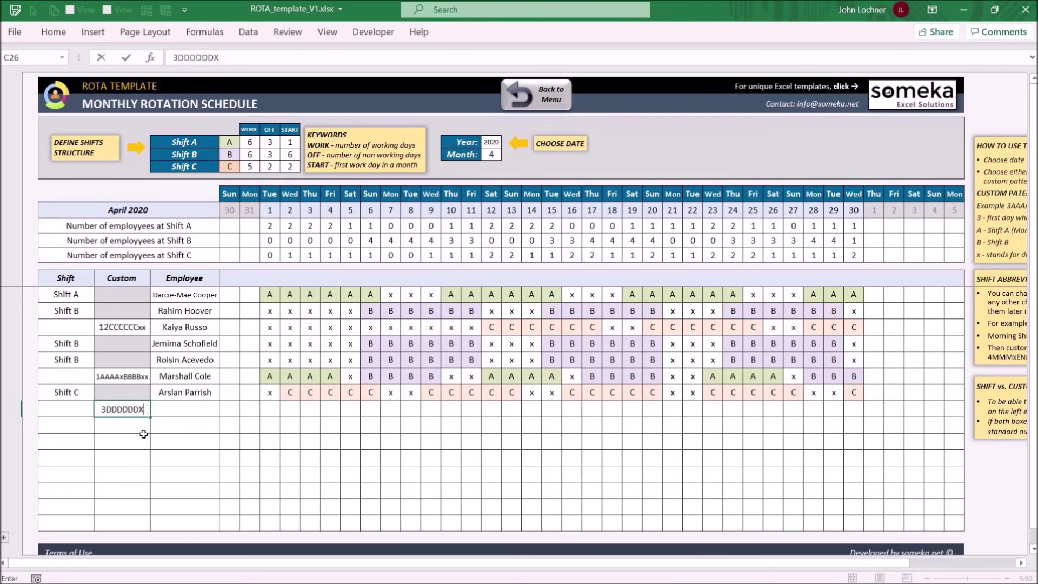
key("BackSpace")
type("x")
key("Return")
Step: Pick the employee for that row from the D26 dropdown and return to the Dashboard
left_click(209, 411)
left_click(225, 410)
scroll(226, 454, "down", 3)
left_click(213, 468)
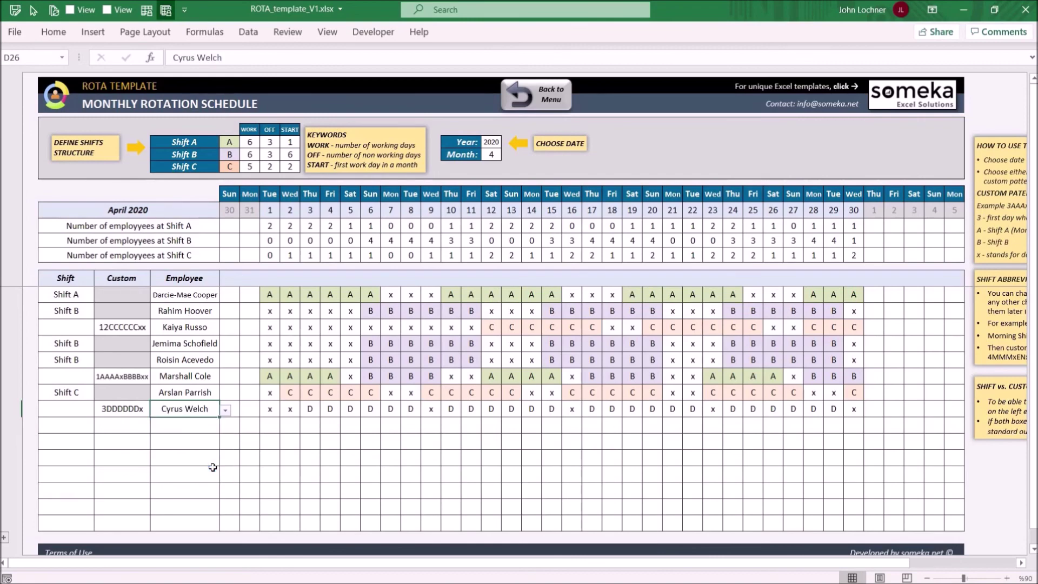
key("ctrl+Page_Up")
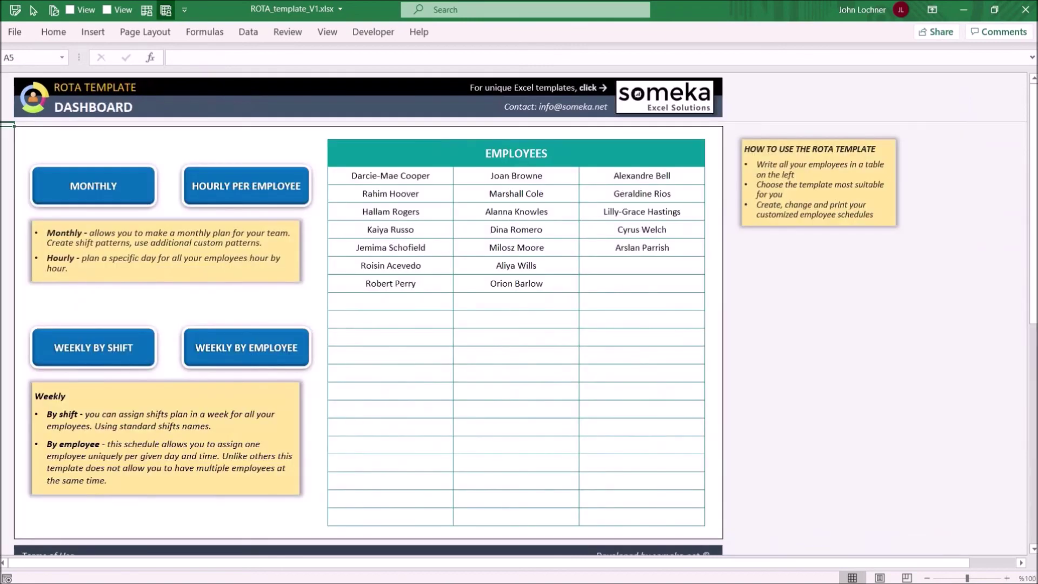